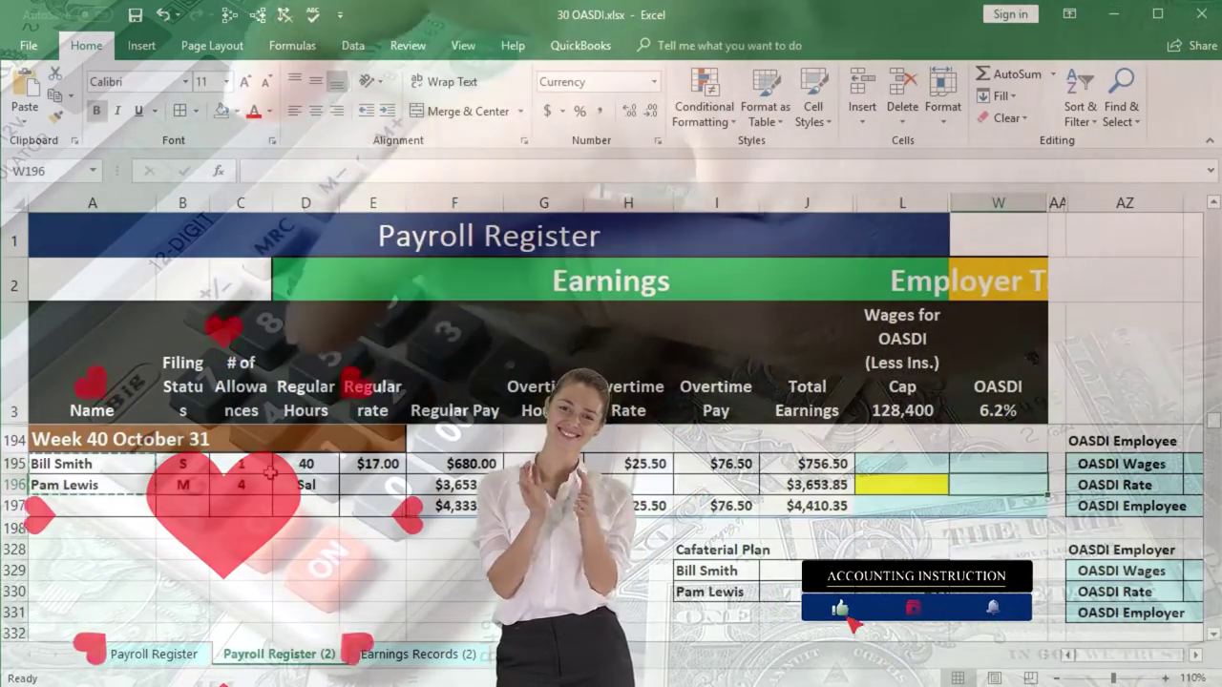
Jump right to columns AZ–BB showing the OASDI check tables, then return to the payroll rows
{"action": "key", "text": "Right"}
{"action": "key", "text": "Right"}
{"action": "key", "text": "Right"}
{"action": "key", "text": "Right"}
{"action": "key", "text": "Right"}
{"action": "key", "text": "Right"}
{"action": "key", "text": "Right"}
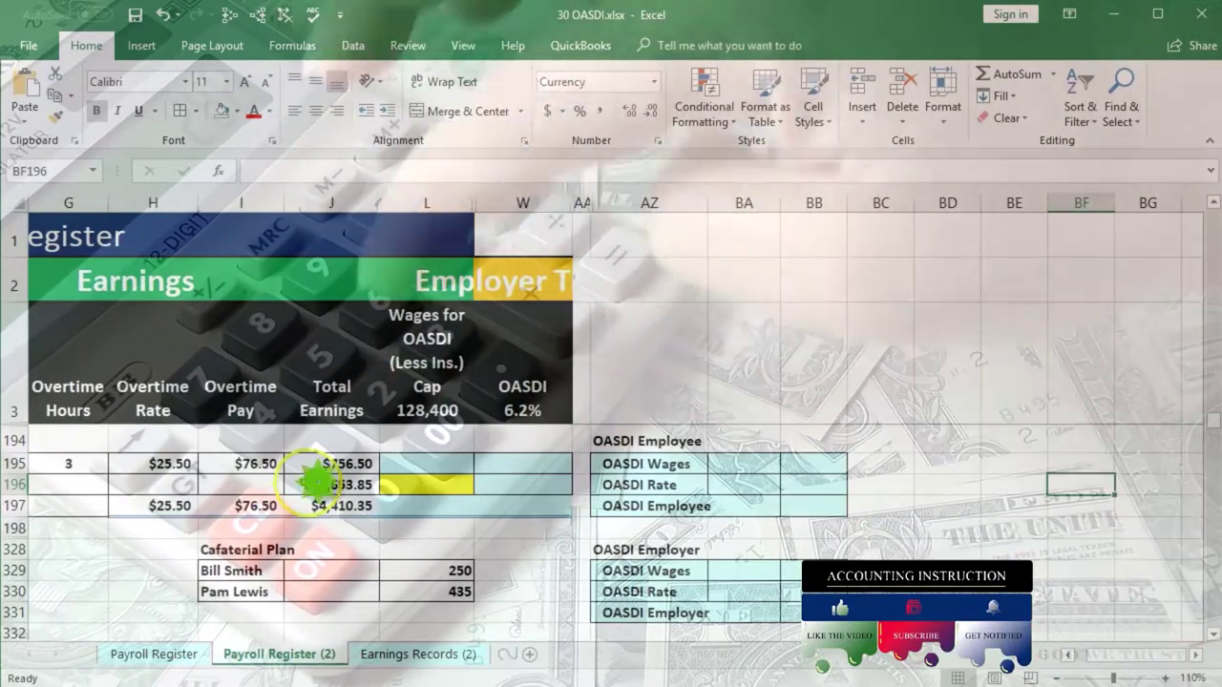
{"action": "left_click", "coordinate": [318, 485]}
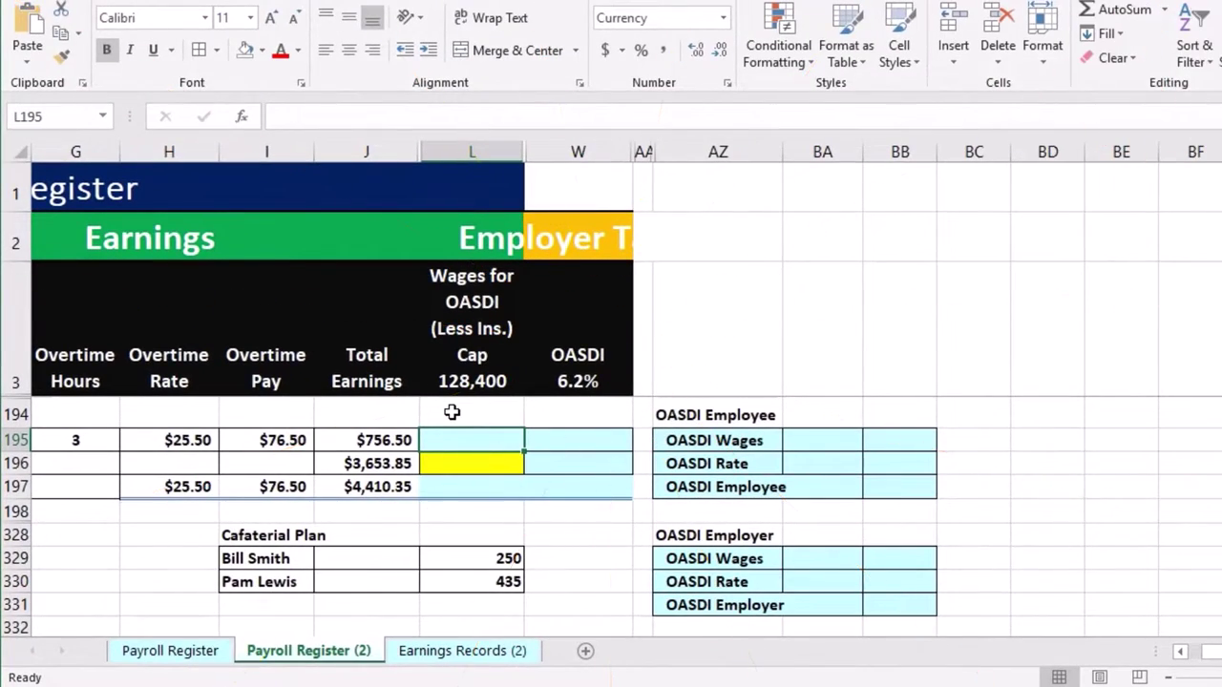
{"action": "left_click_drag", "start_coordinate": [394, 441], "coordinate": [395, 464]}
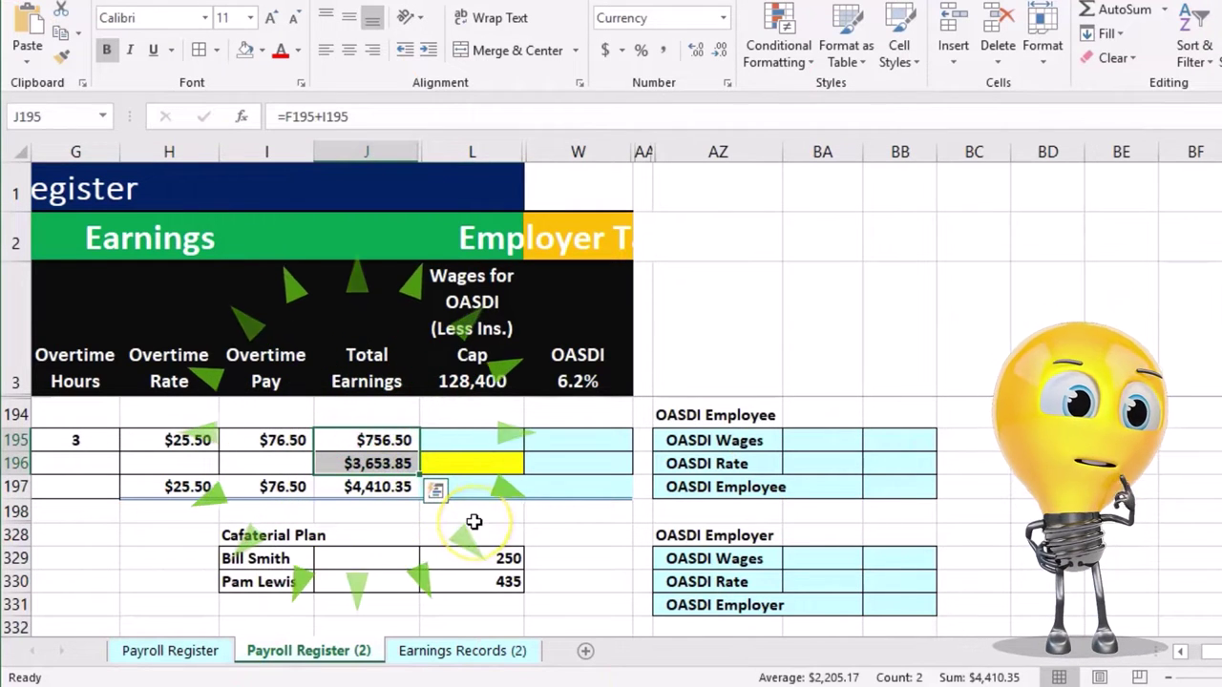
{"action": "left_click", "coordinate": [477, 514]}
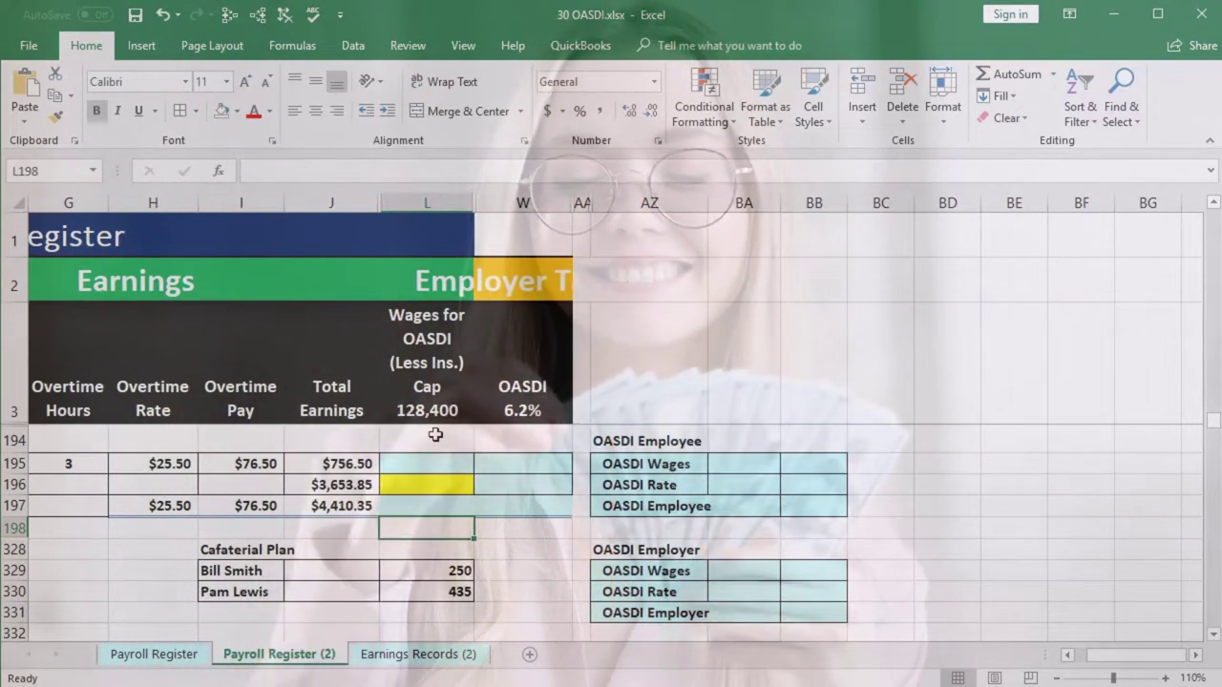
{"action": "key", "text": "Home"}
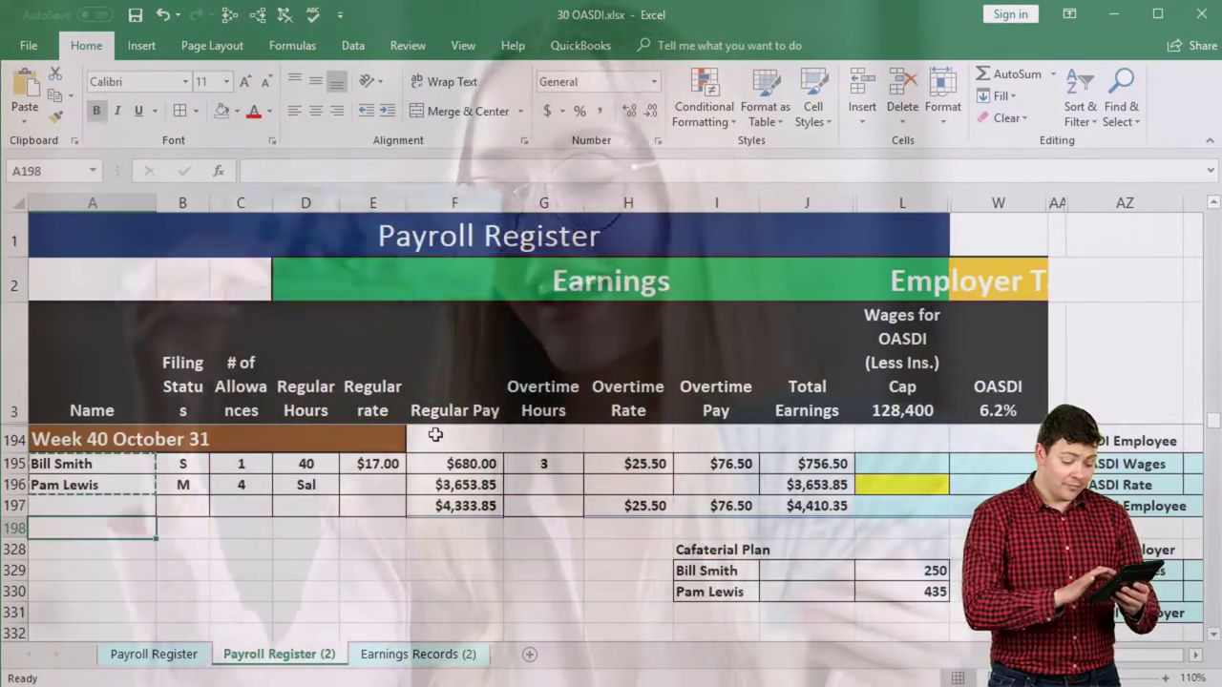
{"action": "key", "text": "Right"}
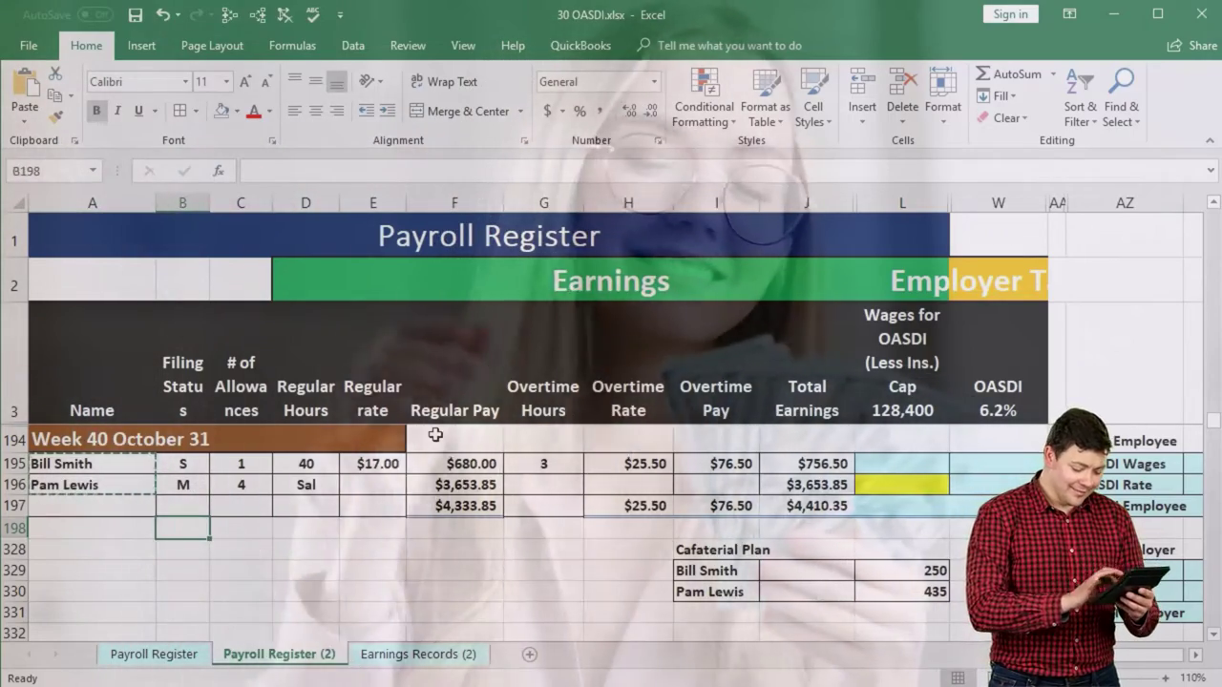
{"action": "key", "text": "Right"}
{"action": "key", "text": "Right"}
{"action": "key", "text": "Right"}
{"action": "key", "text": "Right"}
{"action": "key", "text": "Right"}
{"action": "key", "text": "Right"}
{"action": "key", "text": "Right"}
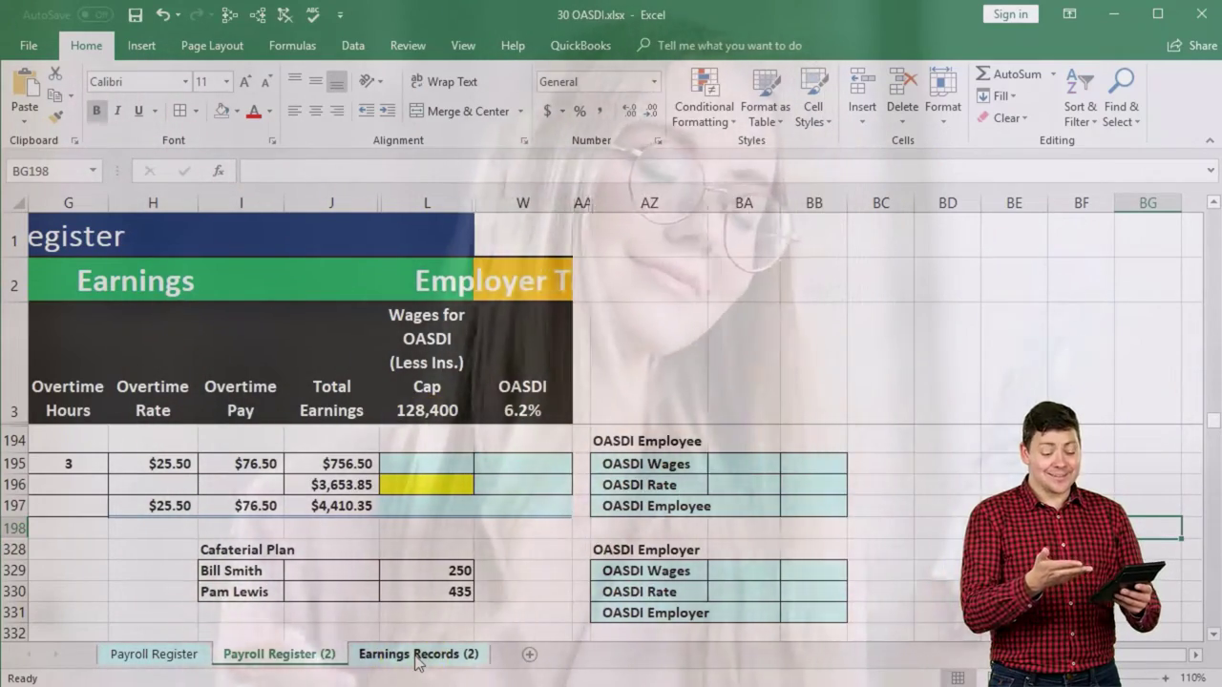
Switch to the Earnings Records (2) sheet and scroll down to the second employee's rows
{"action": "left_click", "coordinate": [417, 655]}
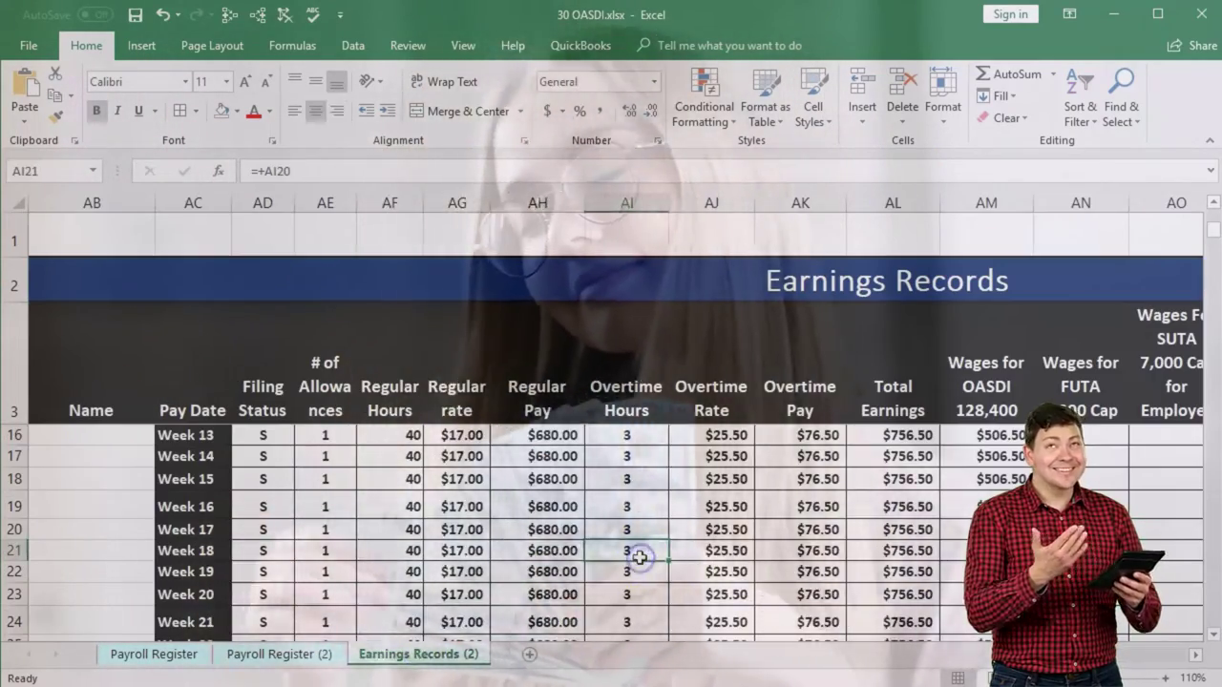
{"action": "scroll", "coordinate": [639, 558], "scroll_direction": "up", "scroll_amount": 4}
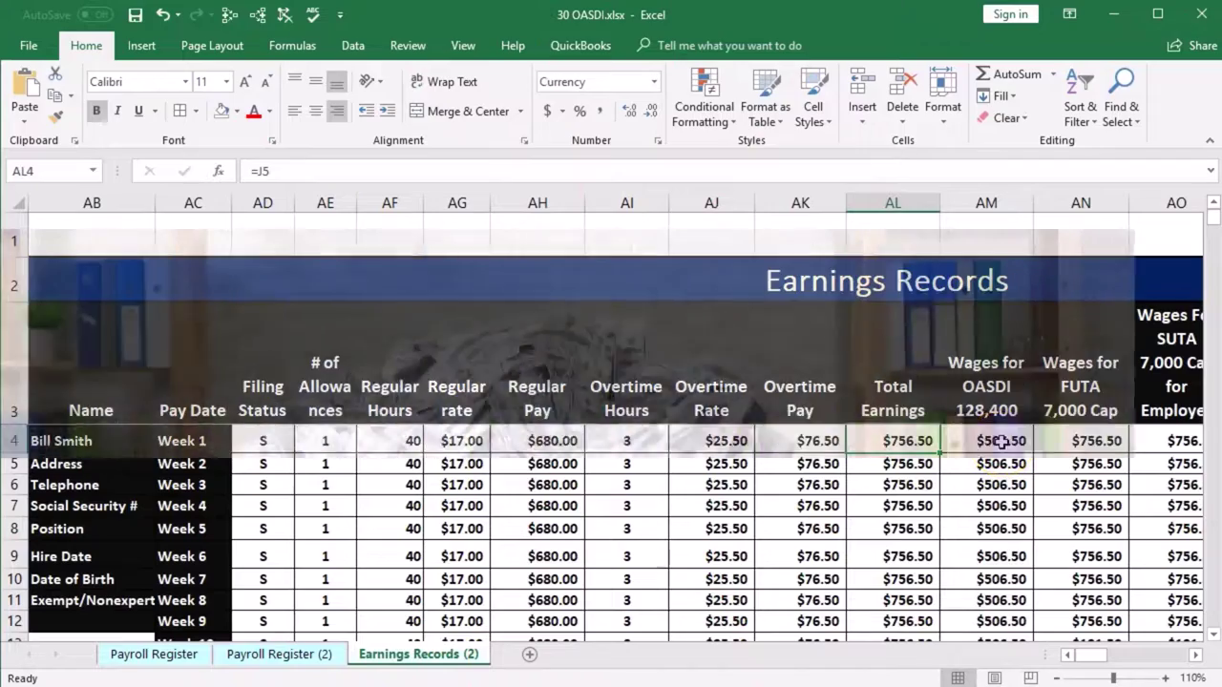
{"action": "scroll", "coordinate": [1000, 441], "scroll_direction": "down", "scroll_amount": 5}
{"action": "scroll", "coordinate": [1001, 441], "scroll_direction": "down", "scroll_amount": 7}
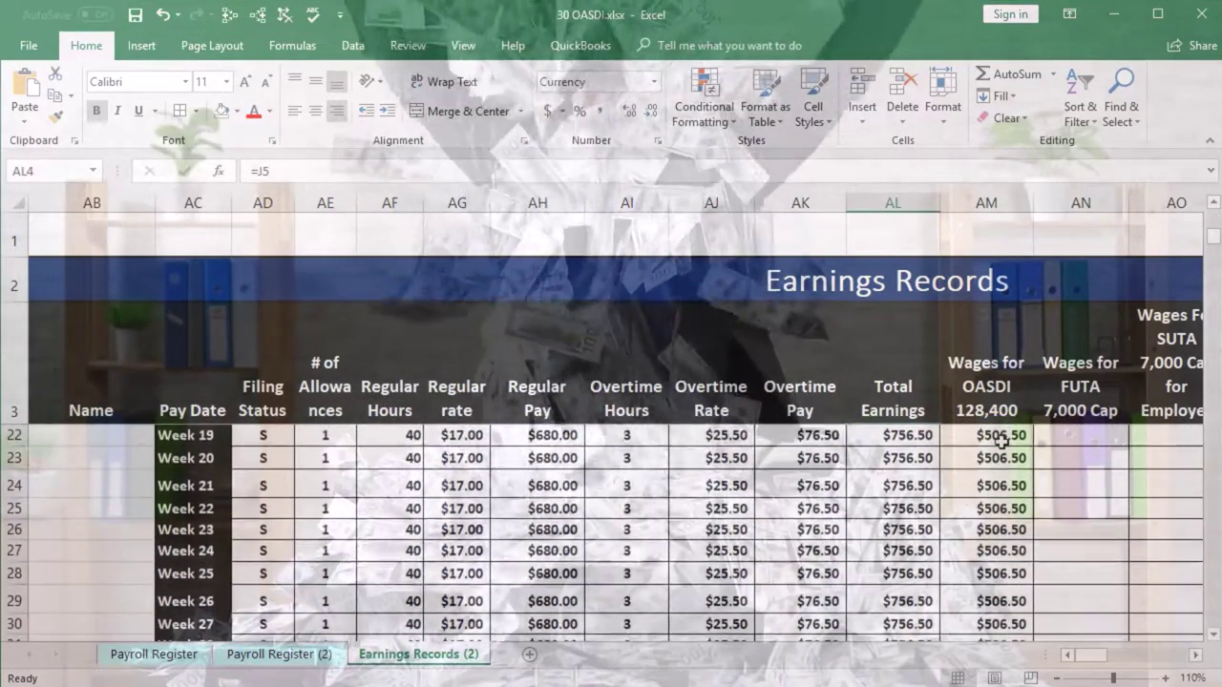
{"action": "scroll", "coordinate": [1001, 442], "scroll_direction": "down", "scroll_amount": 1}
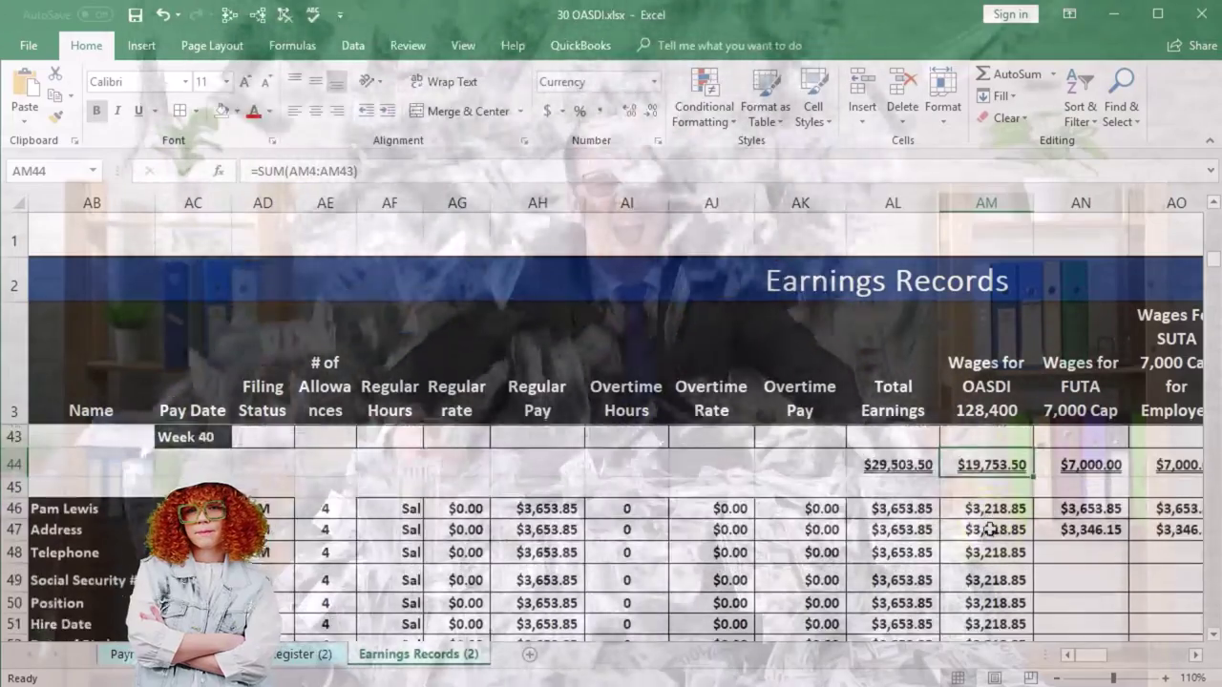
{"action": "scroll", "coordinate": [990, 529], "scroll_direction": "down", "scroll_amount": 5}
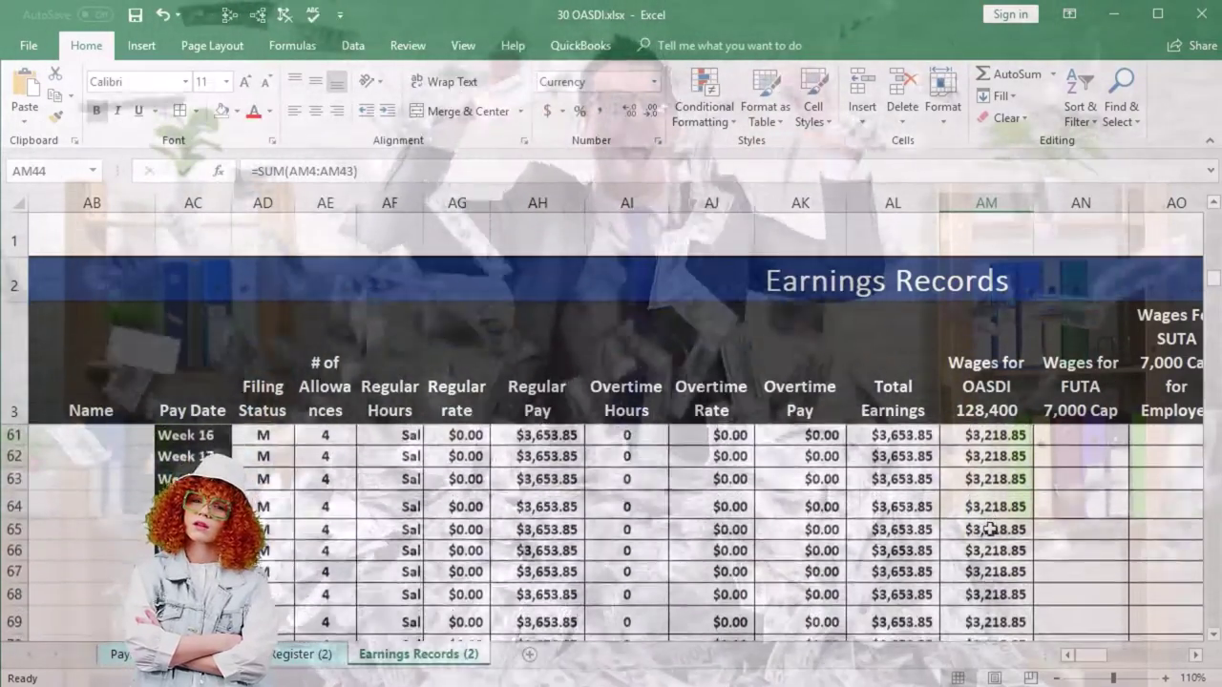
{"action": "scroll", "coordinate": [990, 528], "scroll_direction": "up", "scroll_amount": 1}
{"action": "scroll", "coordinate": [990, 529], "scroll_direction": "up", "scroll_amount": 2}
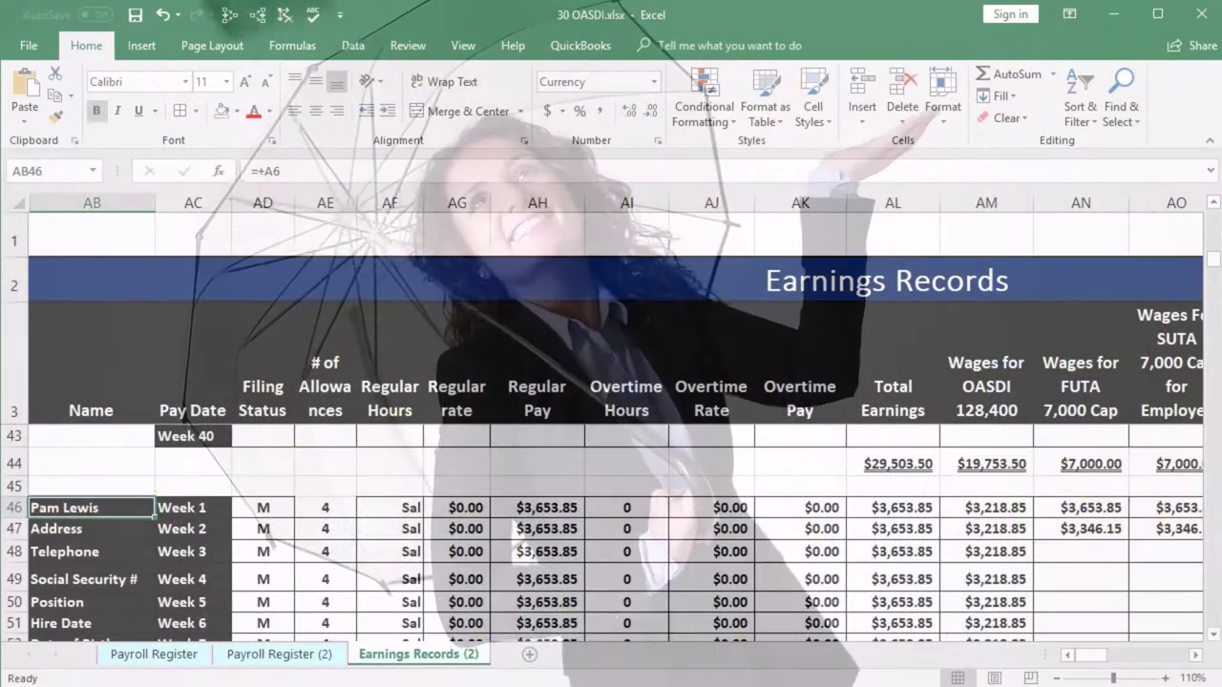
Inspect the Total Earnings formula, the week 39 entry and the $125,535.00 OASDI wages SUM in AM86
{"action": "left_click", "coordinate": [919, 579]}
{"action": "scroll", "coordinate": [928, 584], "scroll_direction": "down", "scroll_amount": 2}
{"action": "scroll", "coordinate": [928, 584], "scroll_direction": "down", "scroll_amount": 6}
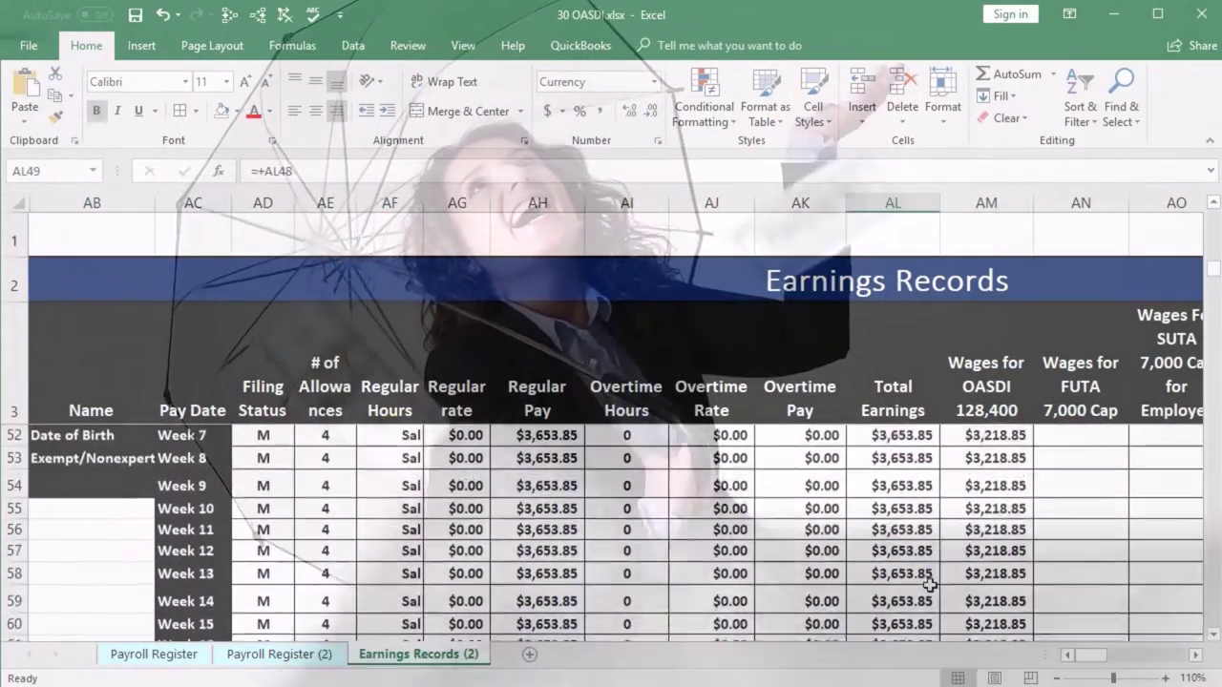
{"action": "scroll", "coordinate": [928, 584], "scroll_direction": "down", "scroll_amount": 4}
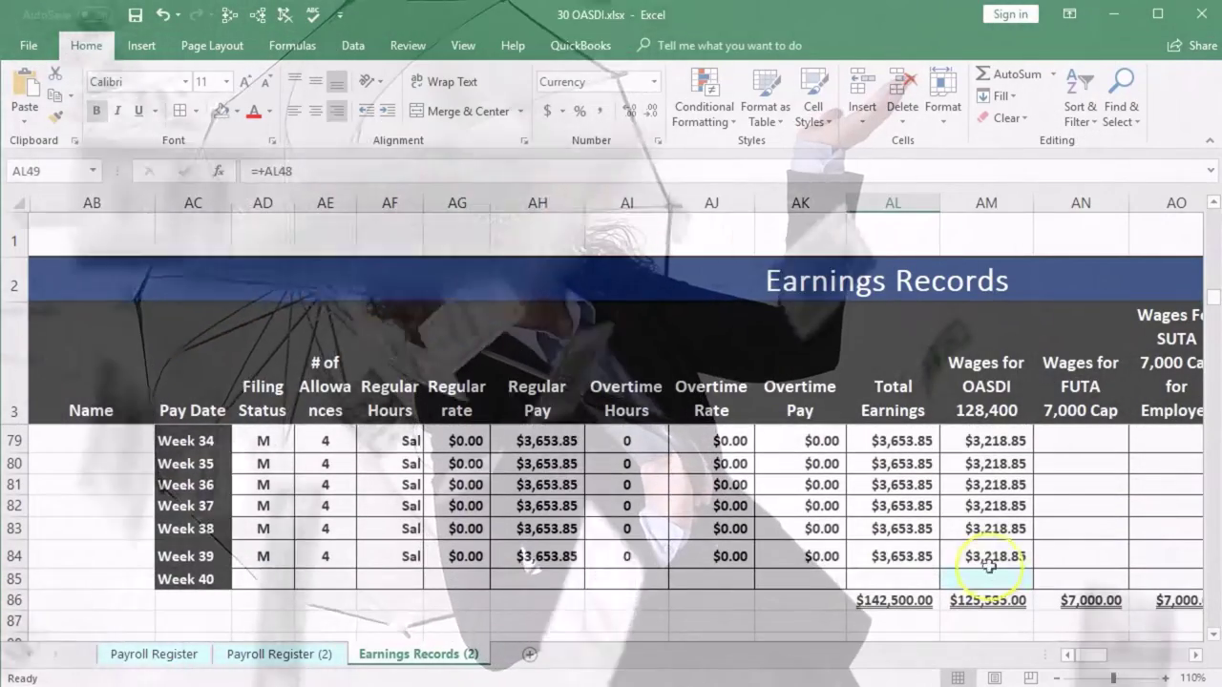
{"action": "left_click", "coordinate": [993, 564]}
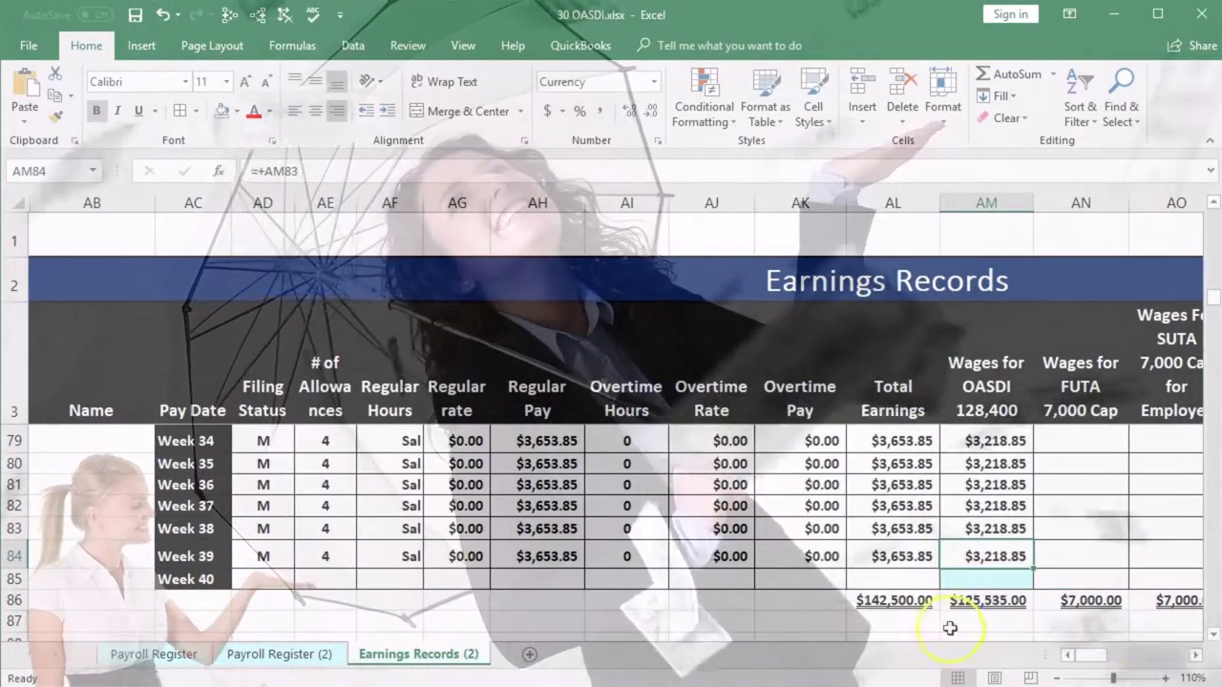
{"action": "double_click", "coordinate": [986, 600]}
{"action": "key", "text": "Return"}
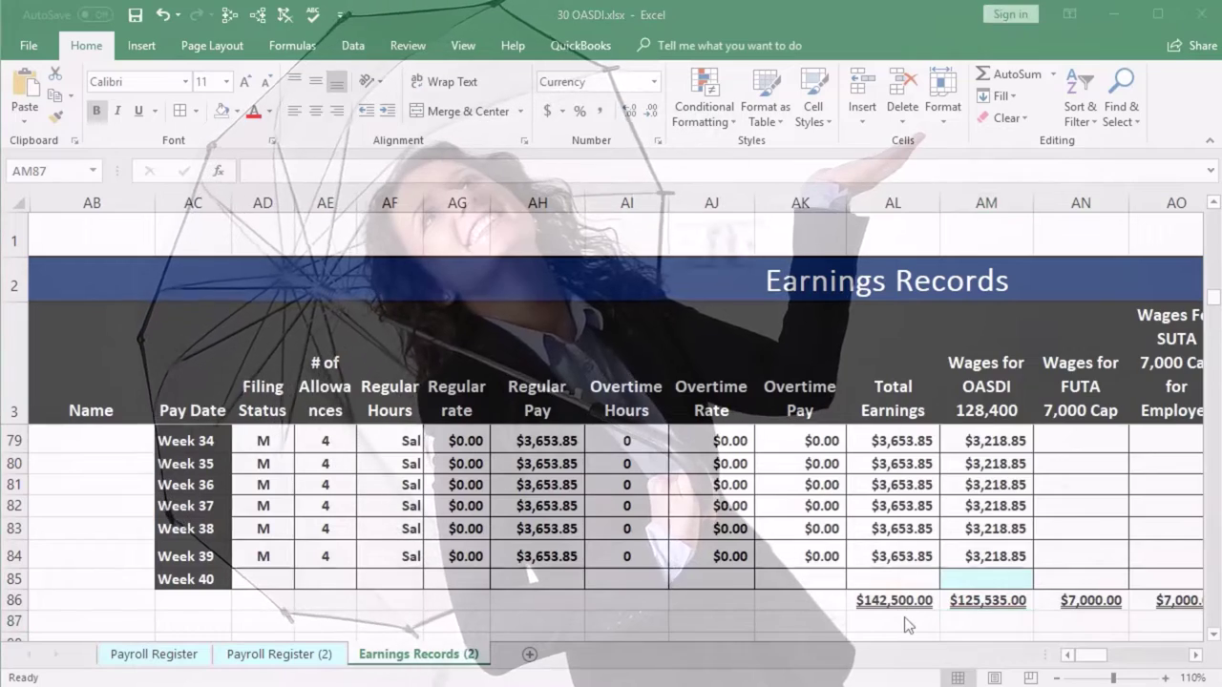
Compute 128,400 − 125,535 = 2,865 in Calculator, then minimize it
{"action": "left_click_drag", "start_coordinate": [968, 315], "coordinate": [597, 324]}
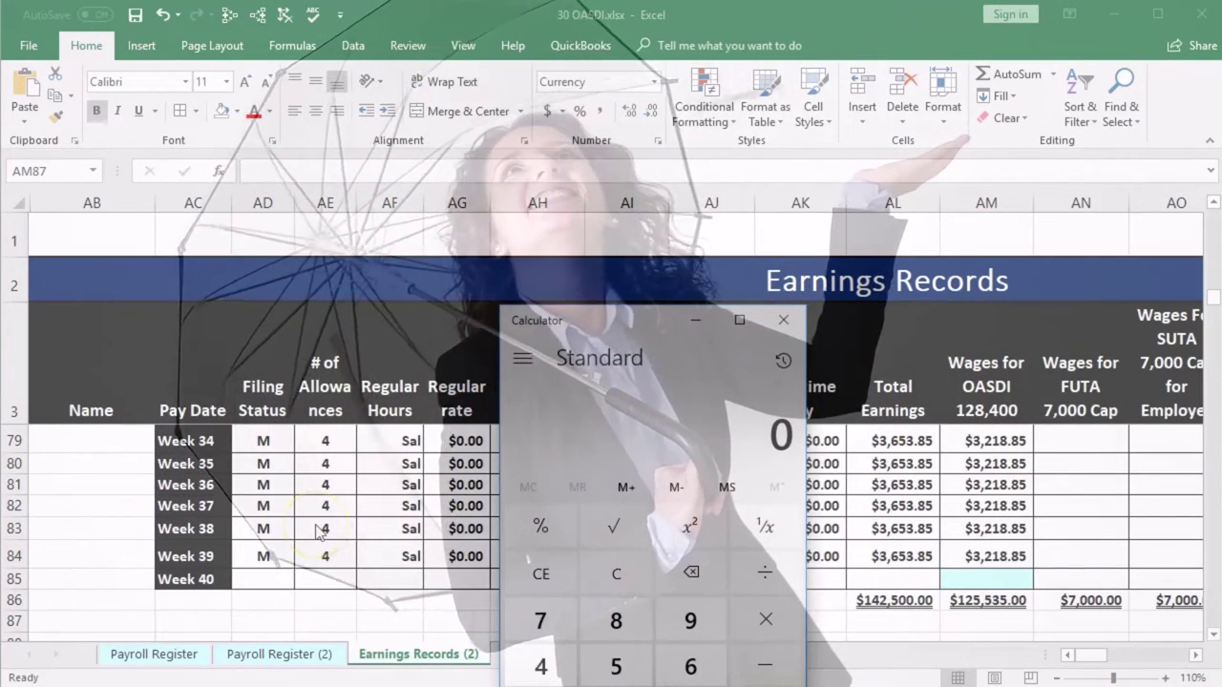
{"action": "key", "text": "1"}
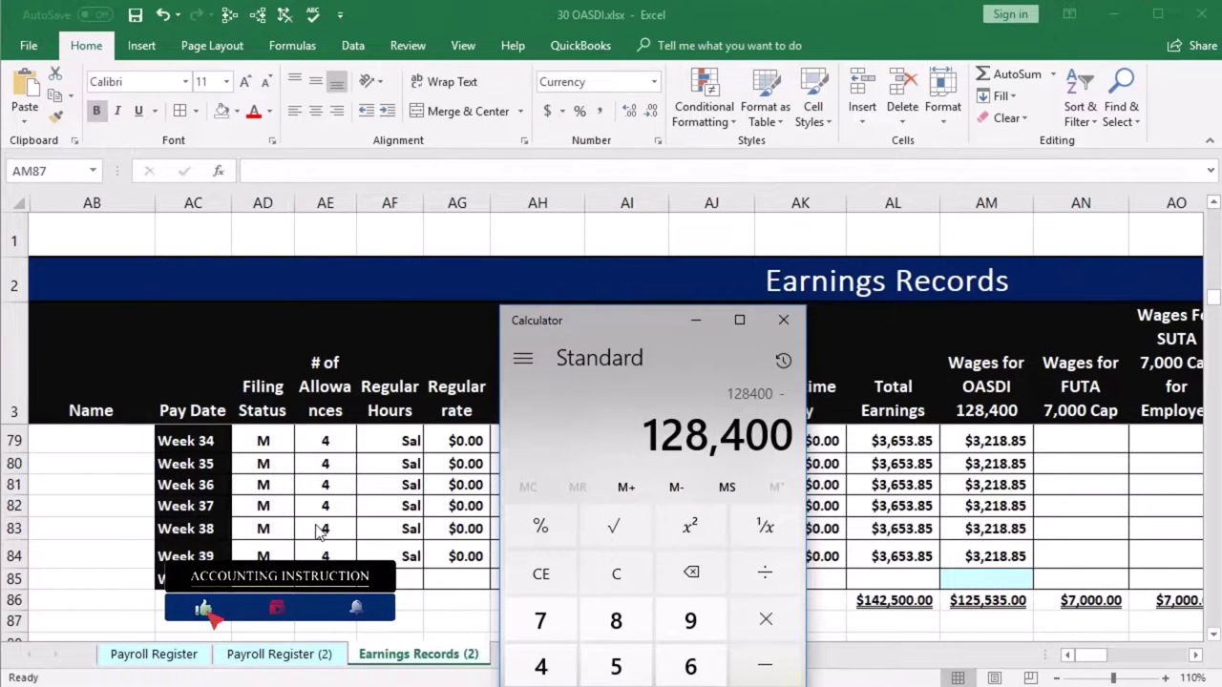
{"action": "type", "text": "25"}
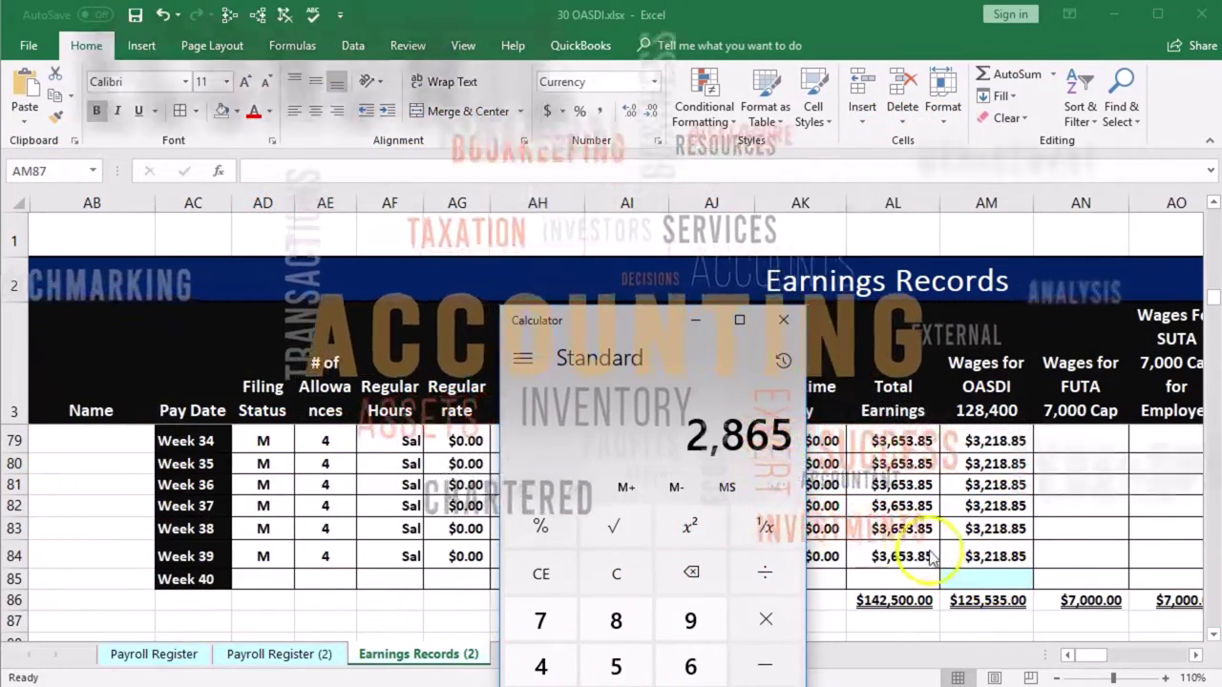
{"action": "left_click", "coordinate": [695, 320]}
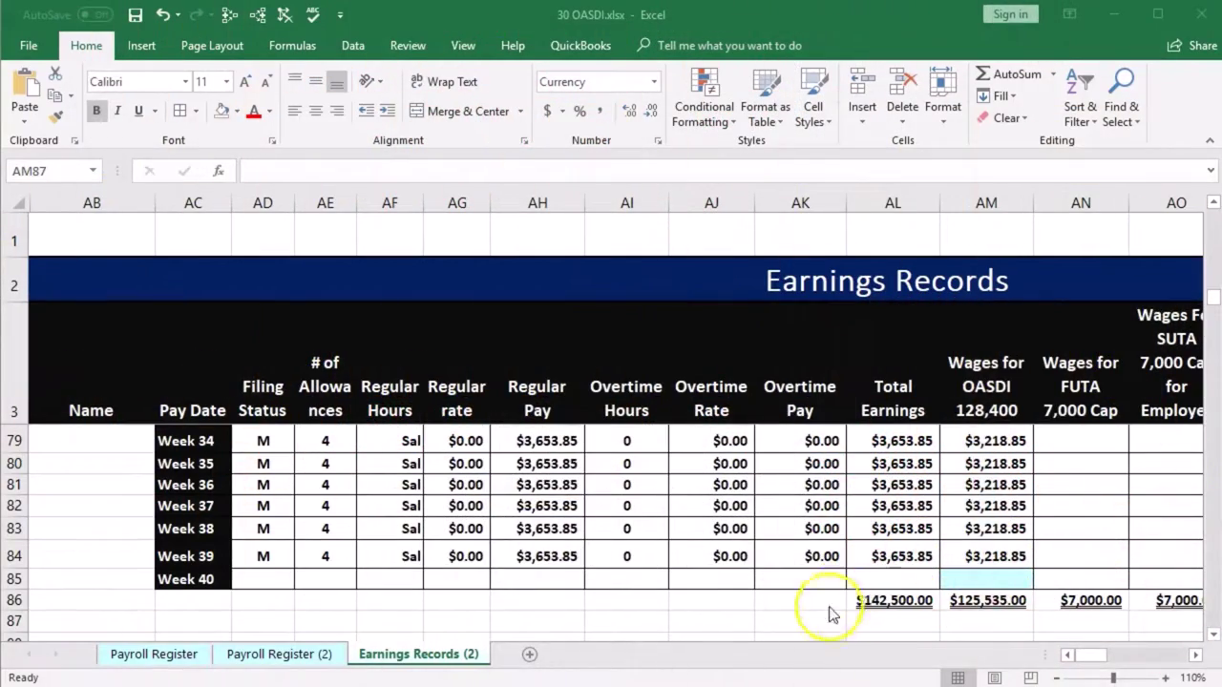
Enter 2,865 in AM85 as week 40 OASDI wages, then go back to Payroll Register (2)
{"action": "left_click", "coordinate": [989, 574]}
{"action": "type", "text": "2,865"}
{"action": "key", "text": "Return"}
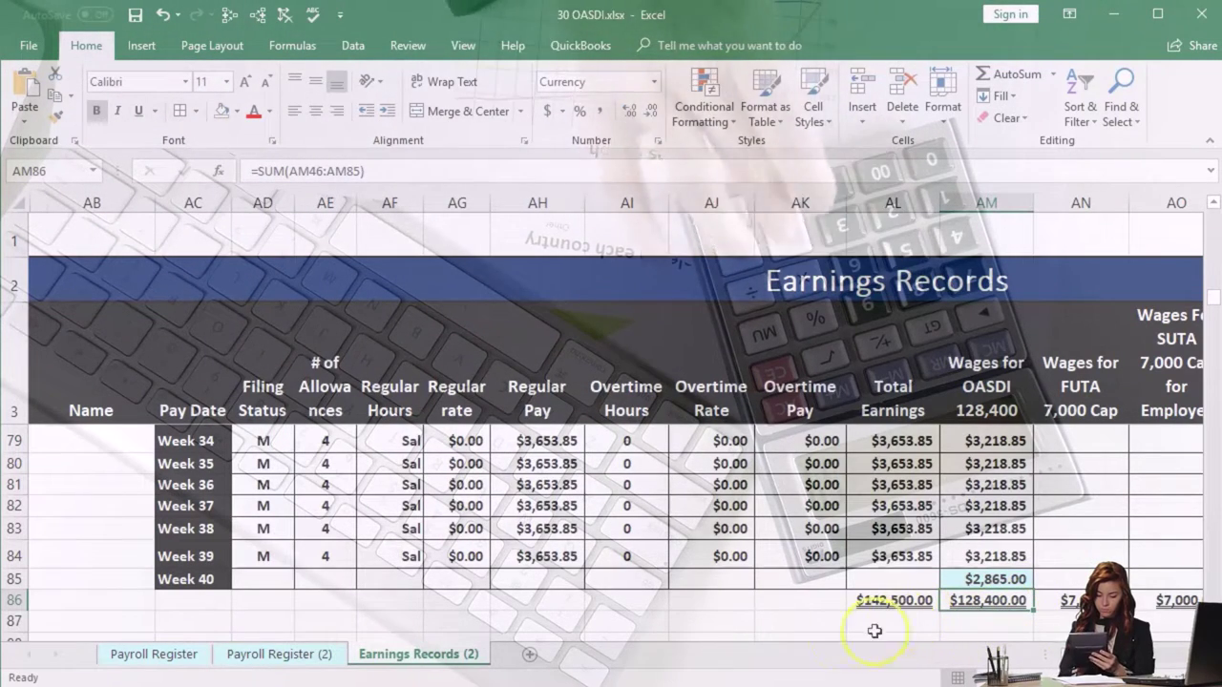
{"action": "left_click", "coordinate": [313, 665]}
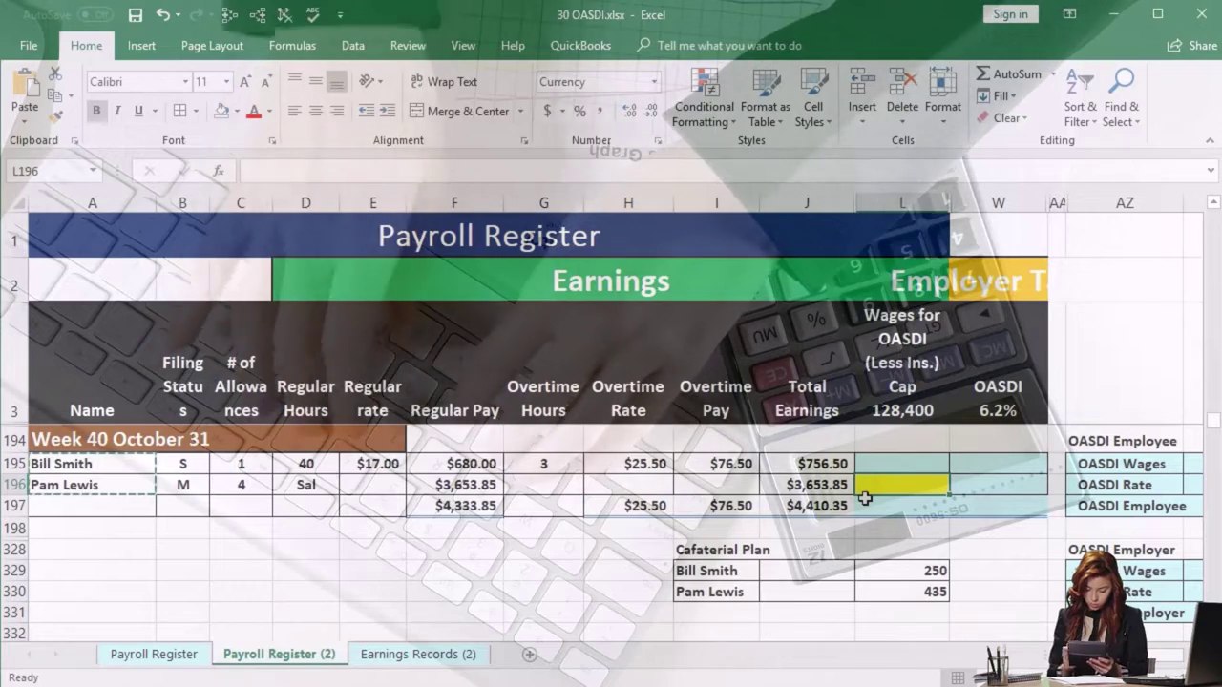
Type 2865 into L196 as the second employee's week 40 OASDI wages
{"action": "type", "text": "2865"}
{"action": "key", "text": "Return"}
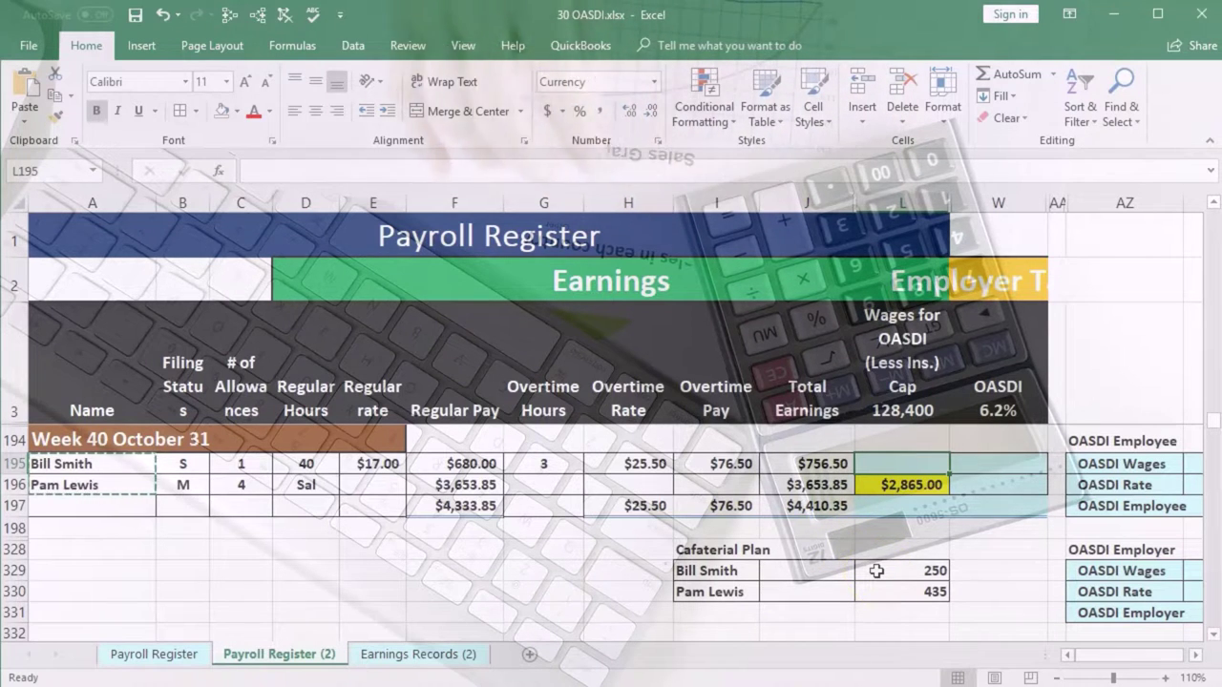
Set L195 to =J195-L329, giving the first employee $506.50 OASDI wages
{"action": "type", "text": "="}
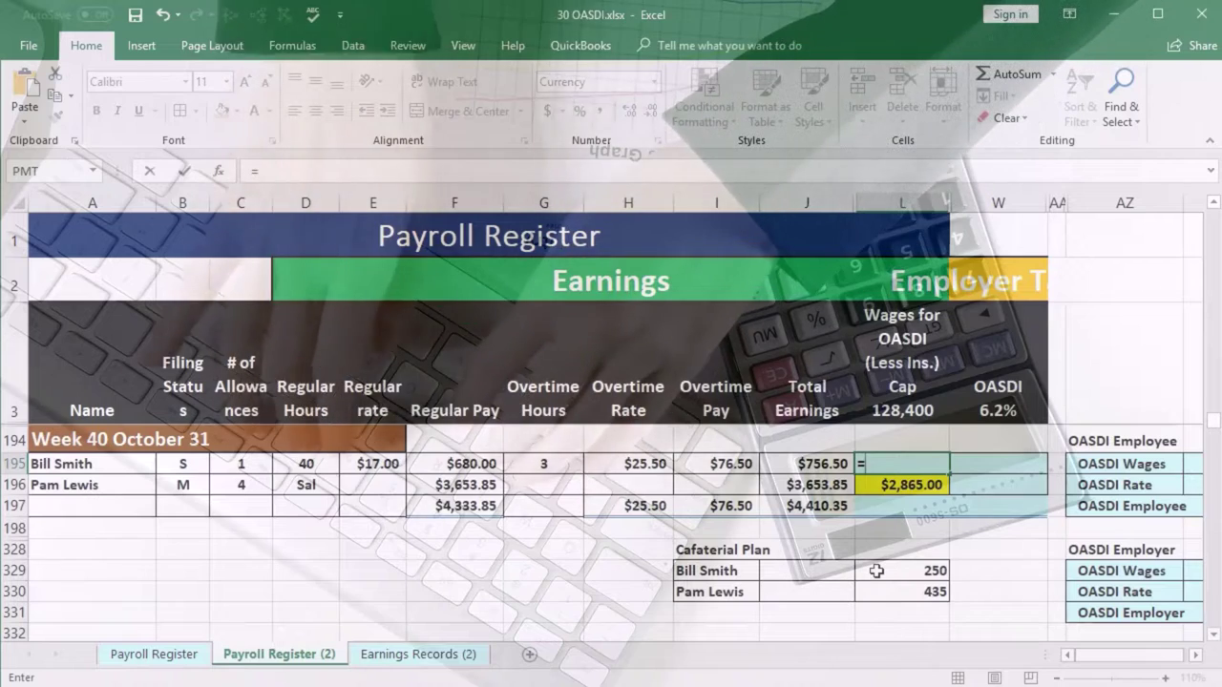
{"action": "type", "text": "-"}
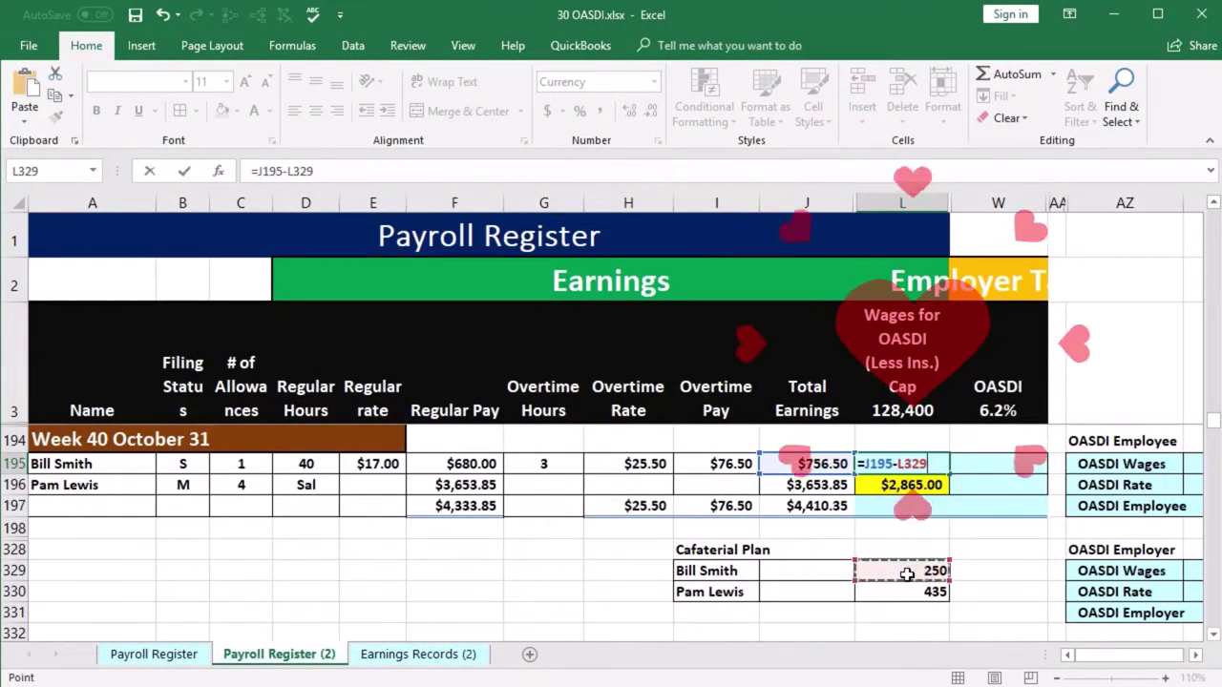
{"action": "key", "text": "Return"}
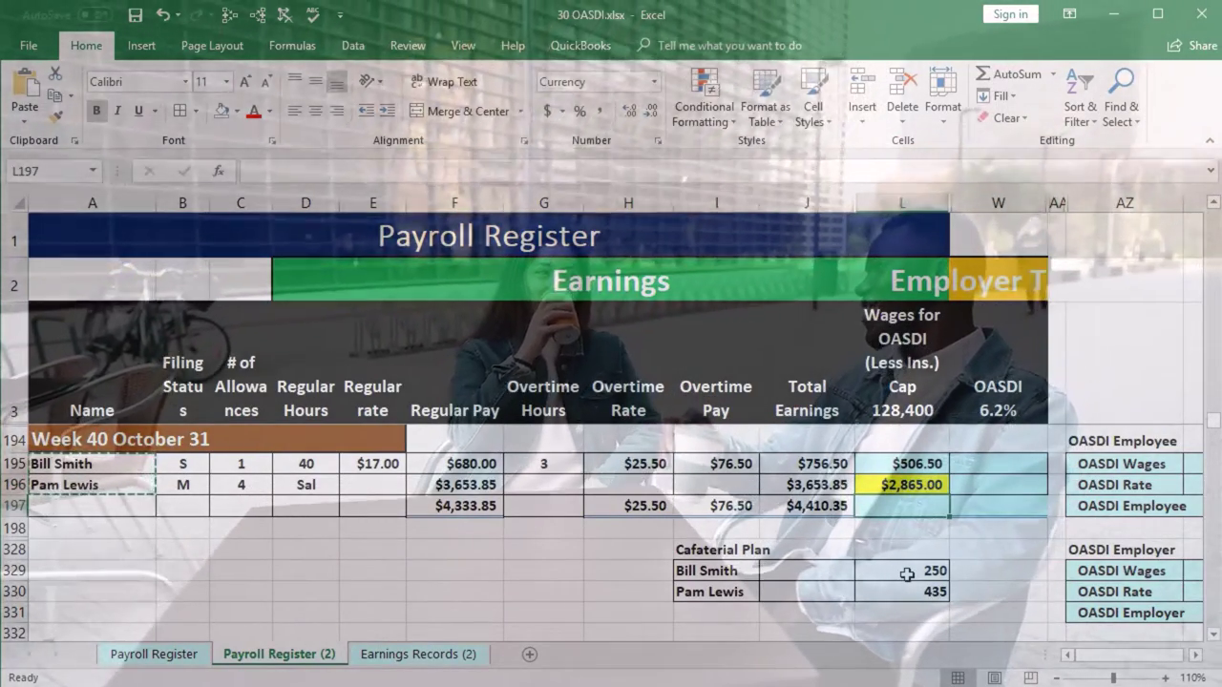
Total L195:L196 with a SUM in L197 for $3,371.50
{"action": "type", "text": "=sum"}
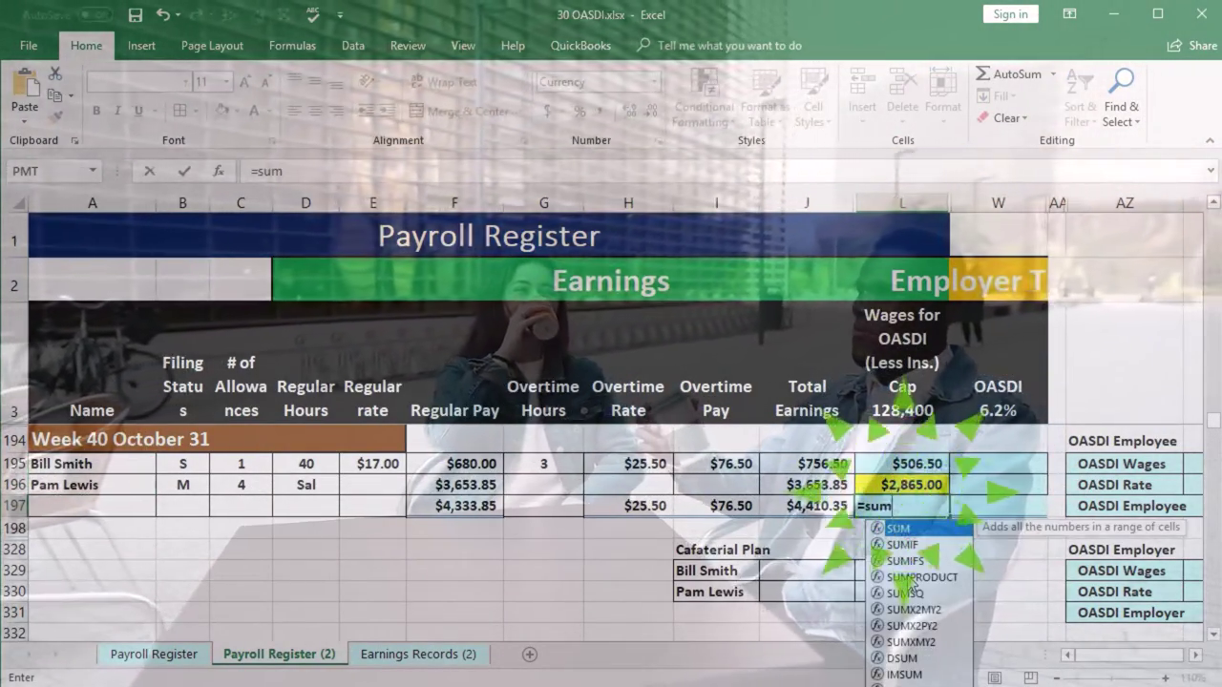
{"action": "double_click", "coordinate": [911, 528]}
{"action": "left_click_drag", "start_coordinate": [914, 464], "coordinate": [915, 475]}
{"action": "key", "text": "Return"}
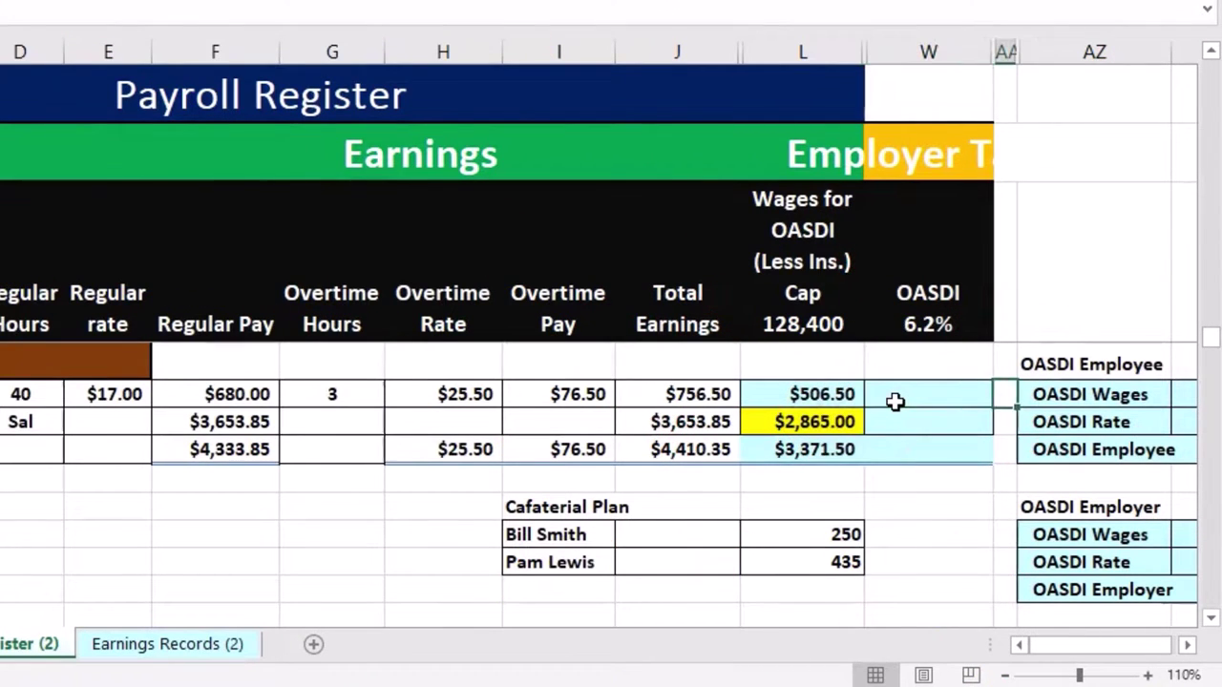
{"action": "key", "text": "Right"}
{"action": "key", "text": "Right"}
{"action": "key", "text": "Right"}
{"action": "key", "text": "Right"}
{"action": "key", "text": "Right"}
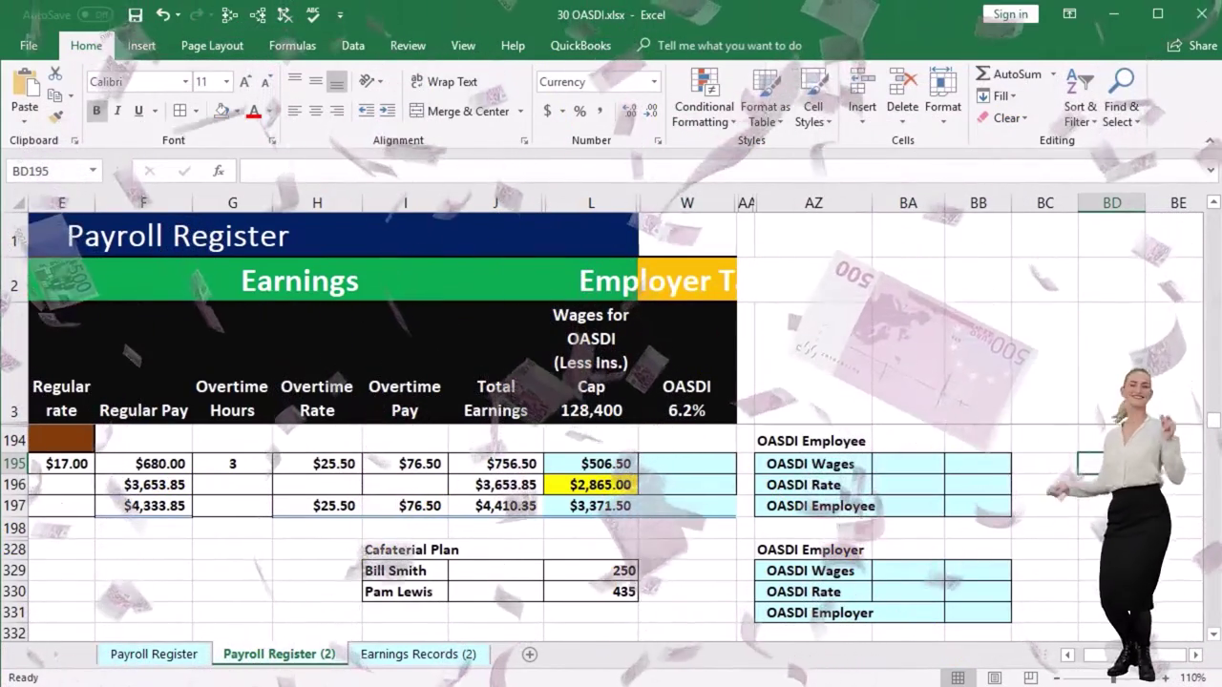
{"action": "left_click", "coordinate": [917, 468]}
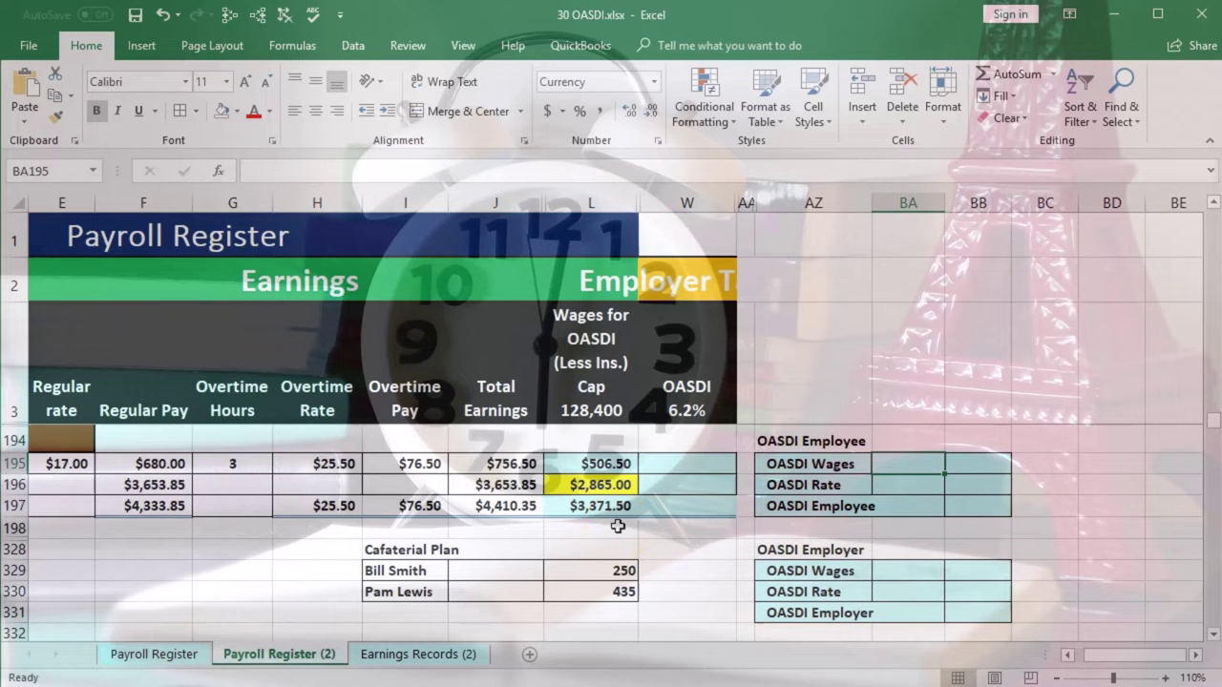
Enter =L197 wages and the .062 rate in the employee check, and start the BB197 amount formula
{"action": "key", "text": "Return"}
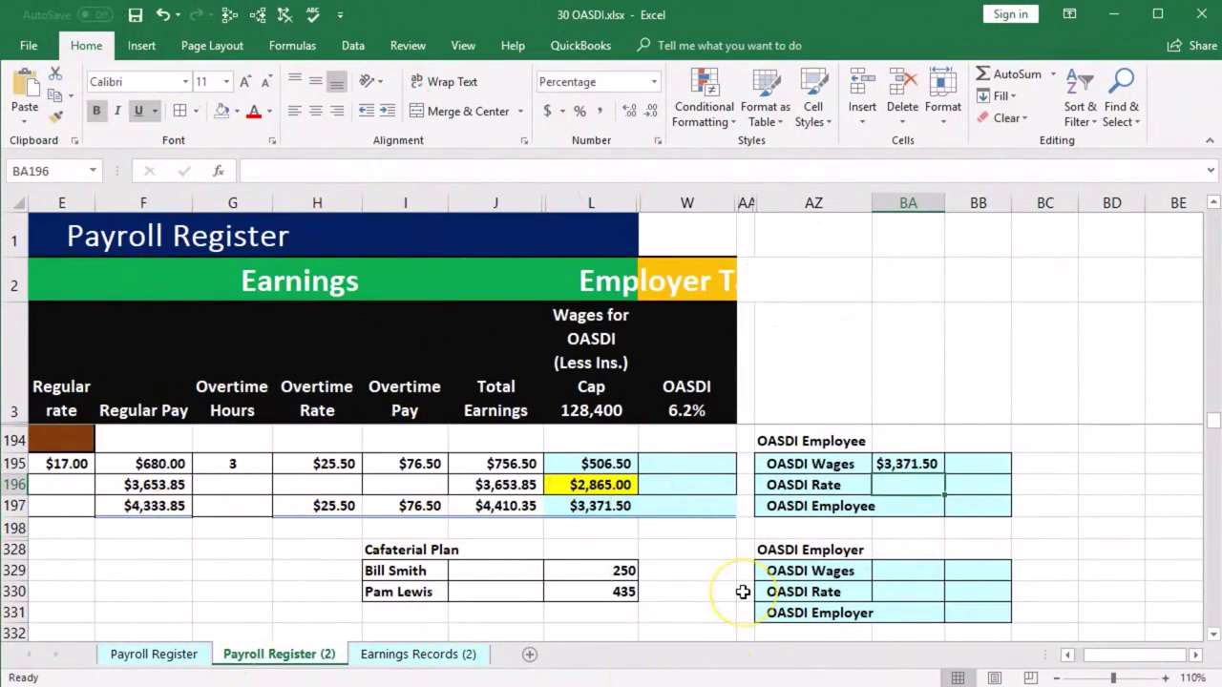
{"action": "type", "text": ".062"}
{"action": "key", "text": "Return"}
{"action": "key", "text": "Right"}
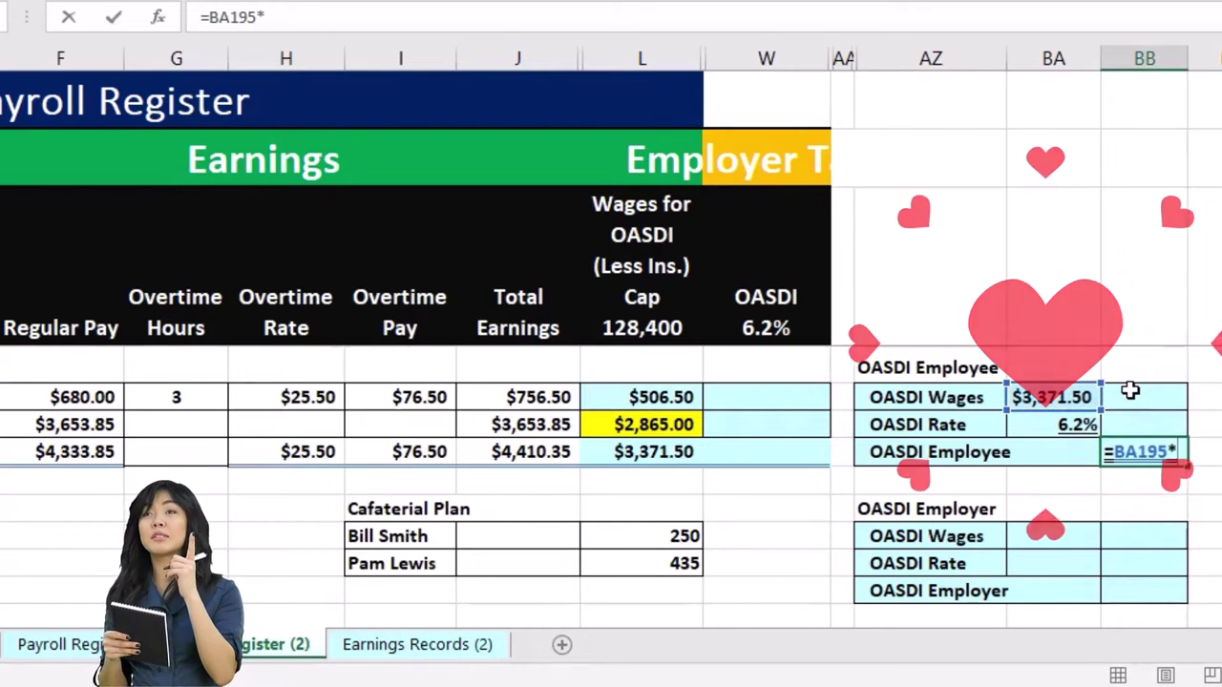
{"action": "left_click", "coordinate": [1088, 420]}
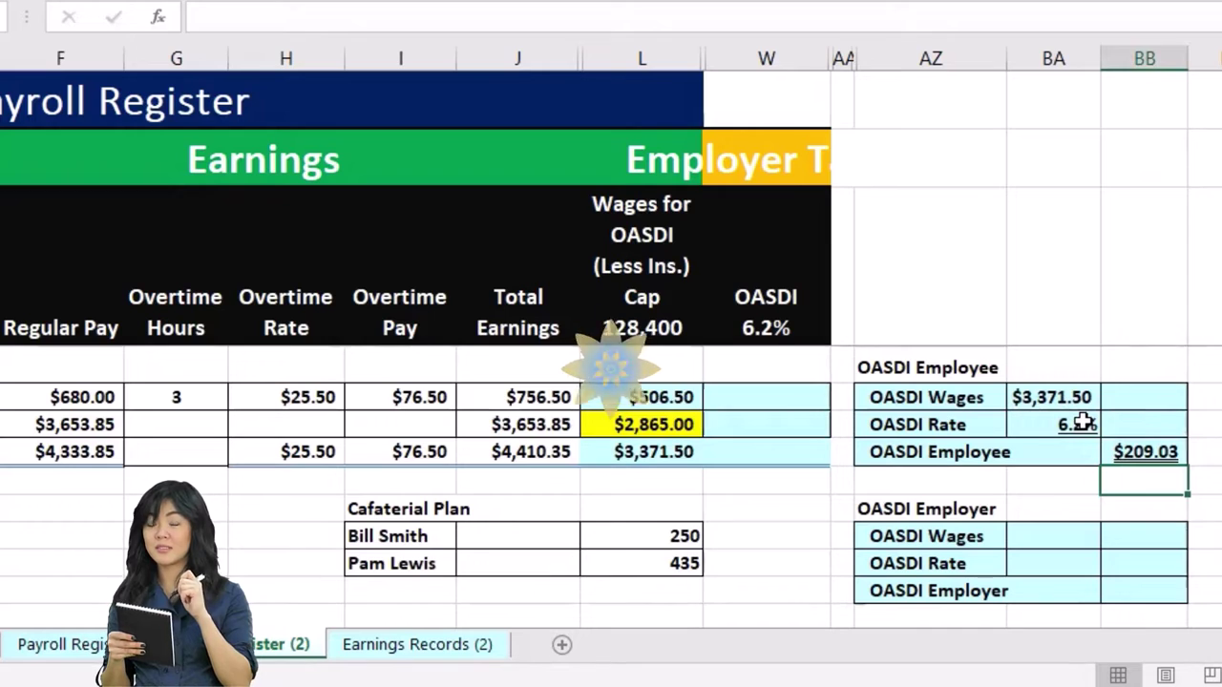
Reference the $3,371.50 OASDI wages total (=L197) in the employer check's wages cell BA329
{"action": "left_click", "coordinate": [1085, 518]}
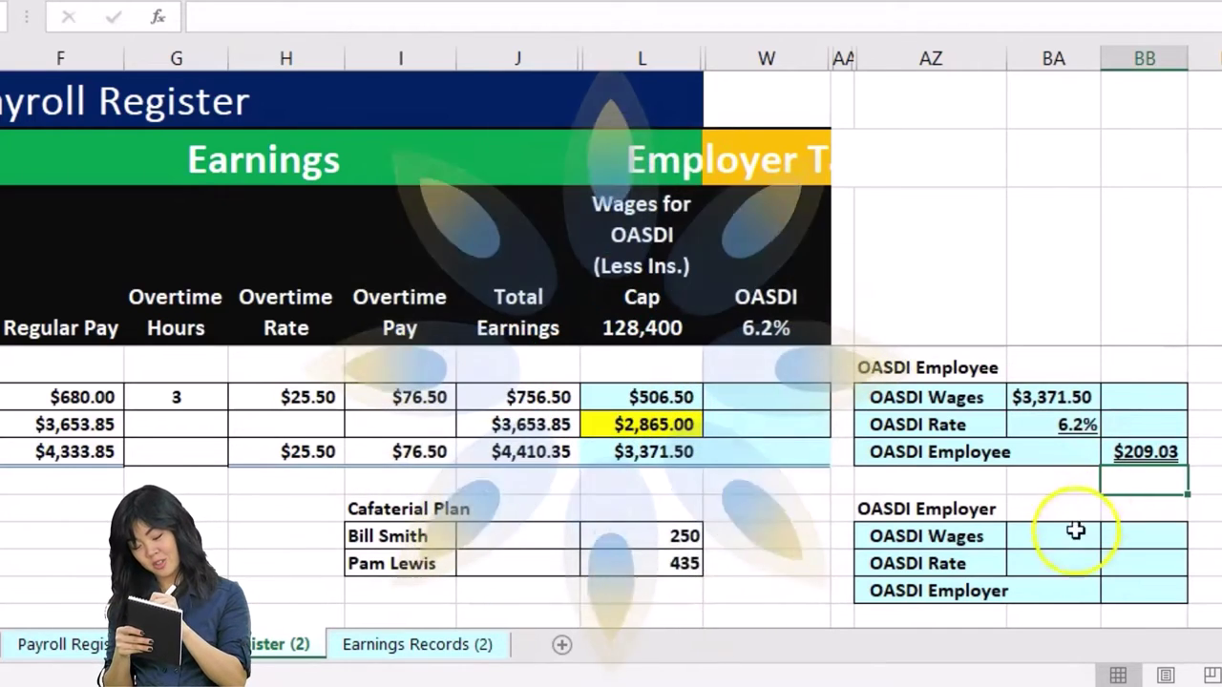
{"action": "left_click", "coordinate": [1074, 536]}
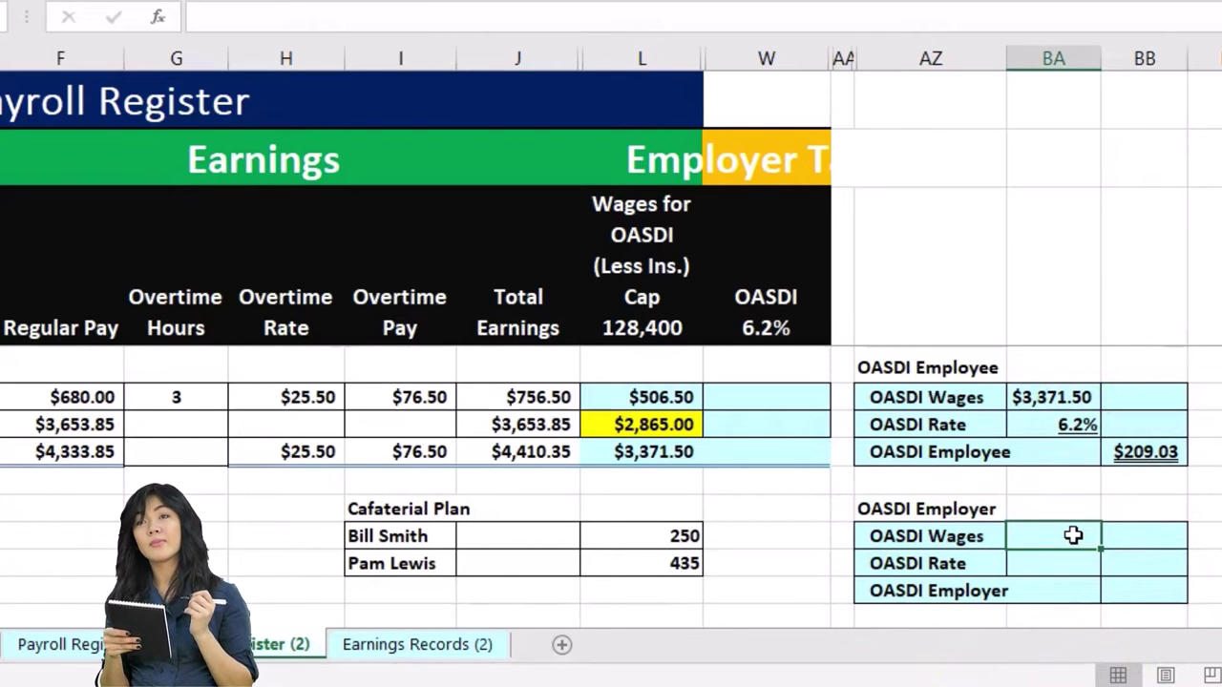
{"action": "type", "text": "="}
{"action": "left_click", "coordinate": [680, 448]}
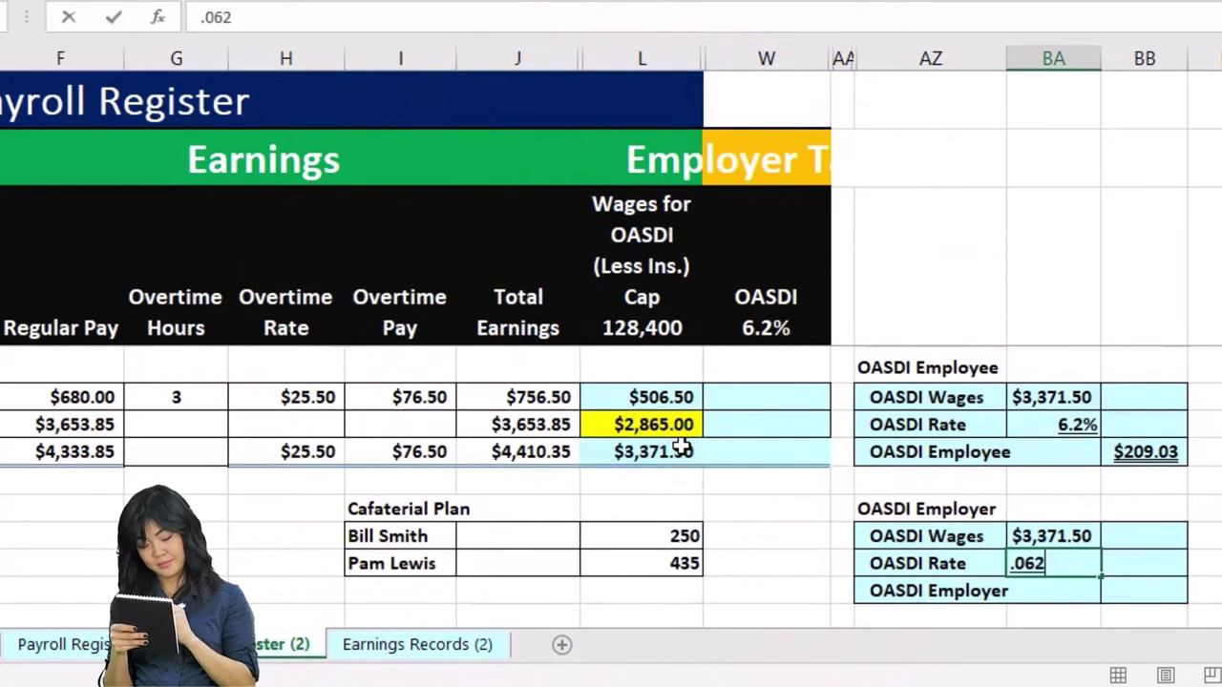
{"action": "key", "text": "Right"}
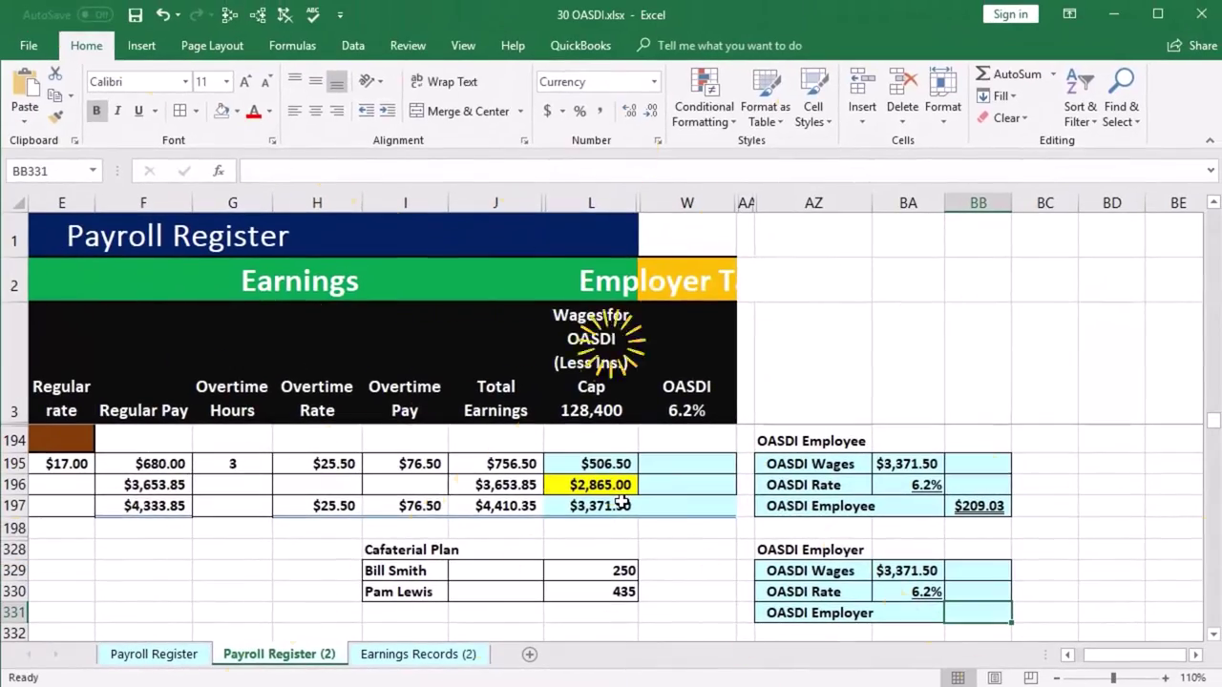
Compute the employer OASDI amount as =BA329*BA330, giving $209.03
{"action": "type", "text": "="}
{"action": "left_click", "coordinate": [899, 571]}
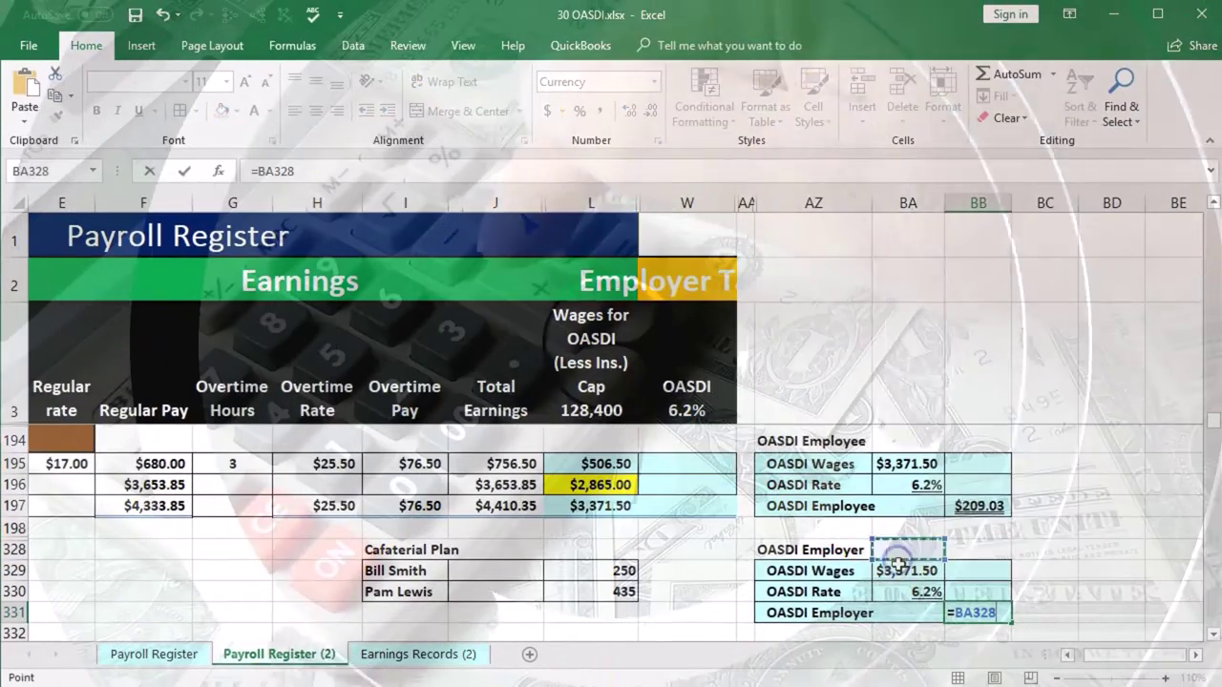
{"action": "type", "text": "*"}
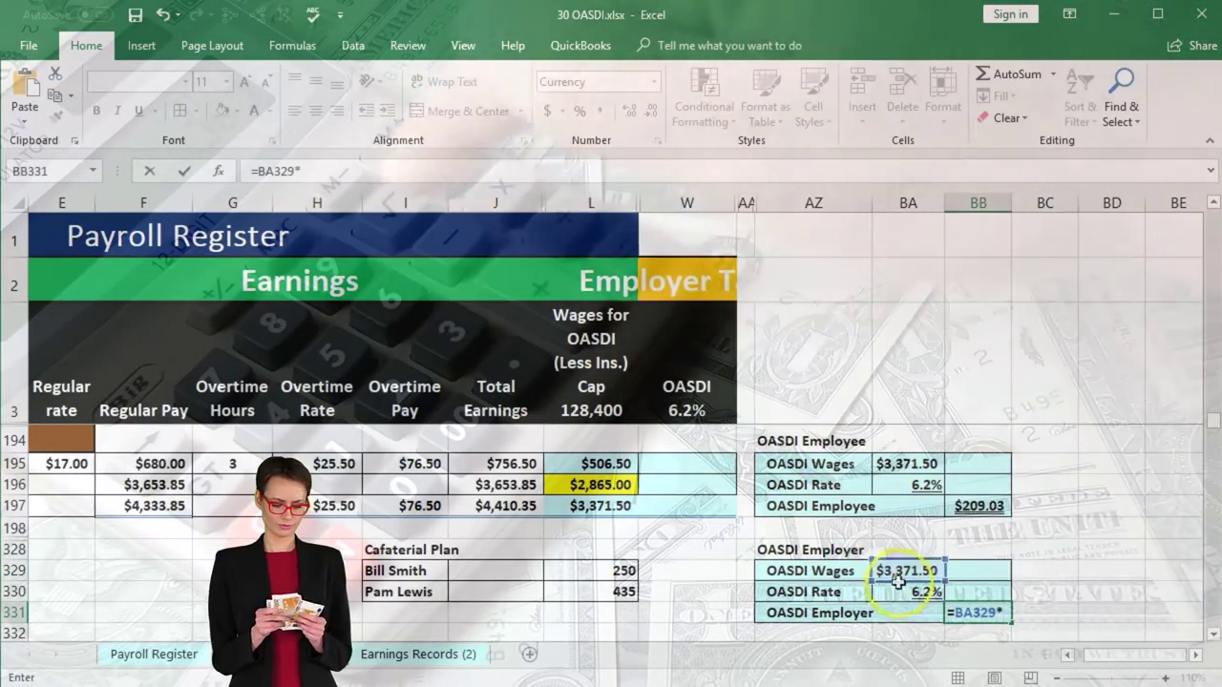
{"action": "left_click", "coordinate": [899, 591]}
{"action": "key", "text": "Return"}
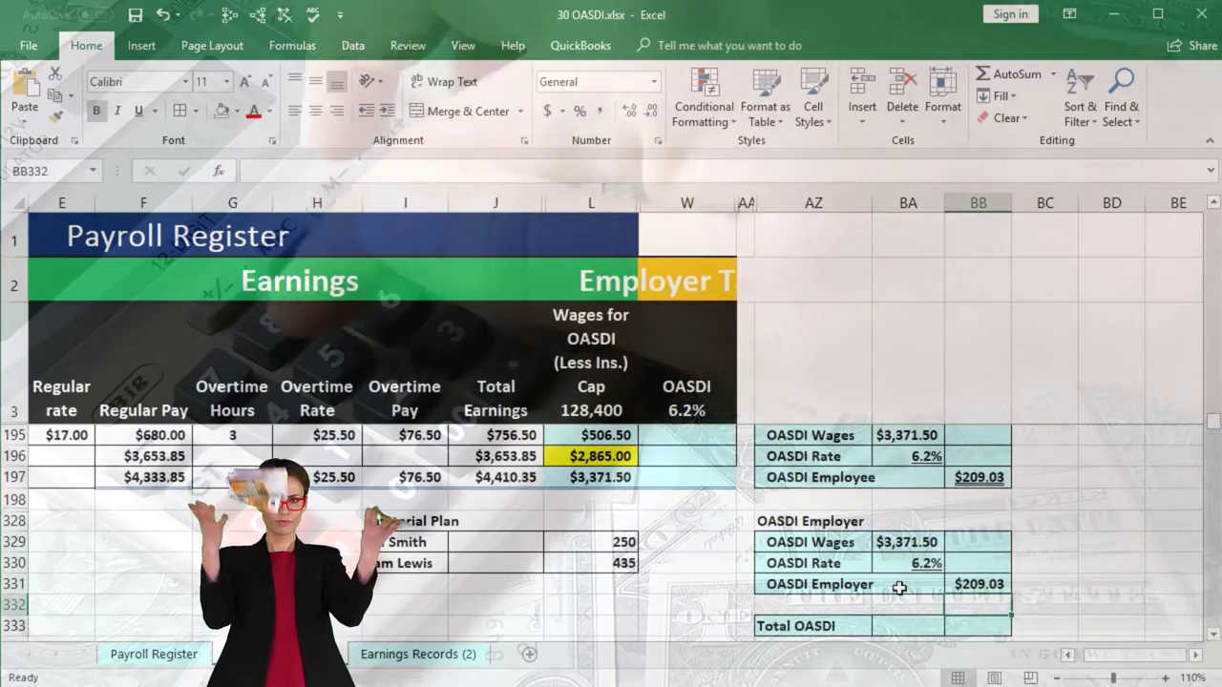
Add employee and employer amounts (=BB197+BB331) for a Total OASDI of $418.07
{"action": "left_click", "coordinate": [961, 618]}
{"action": "left_click", "coordinate": [963, 622]}
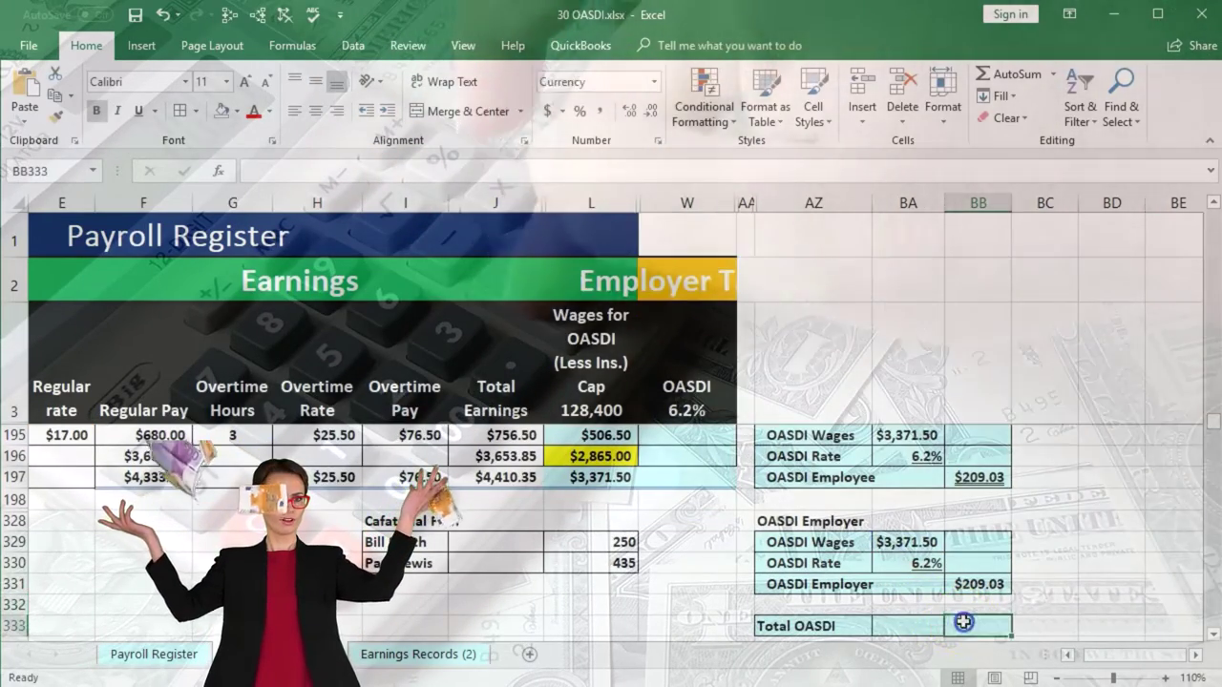
{"action": "type", "text": "="}
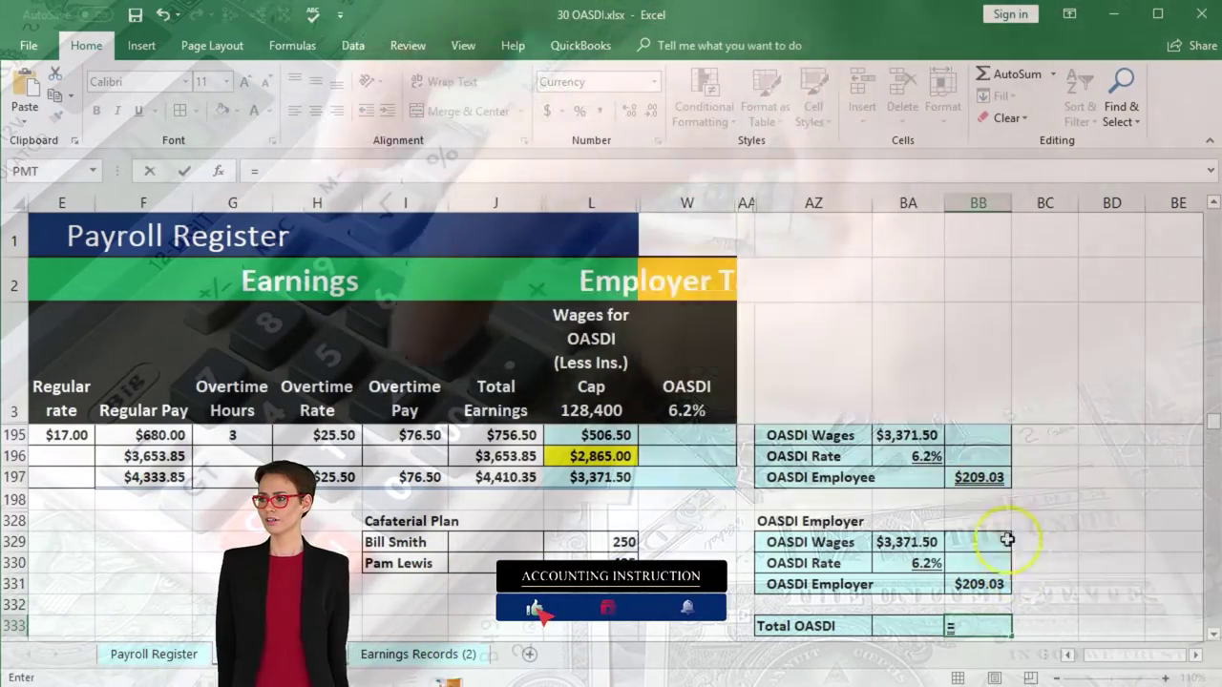
{"action": "left_click", "coordinate": [993, 476]}
{"action": "type", "text": "+"}
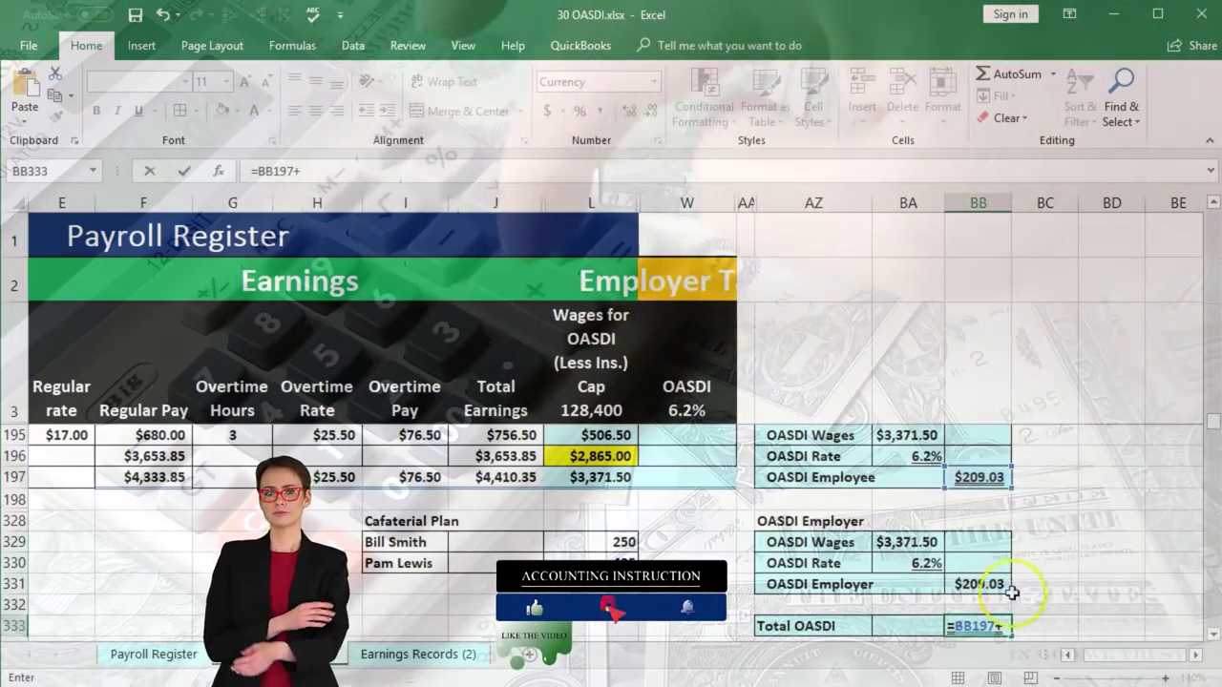
{"action": "key", "text": "Return"}
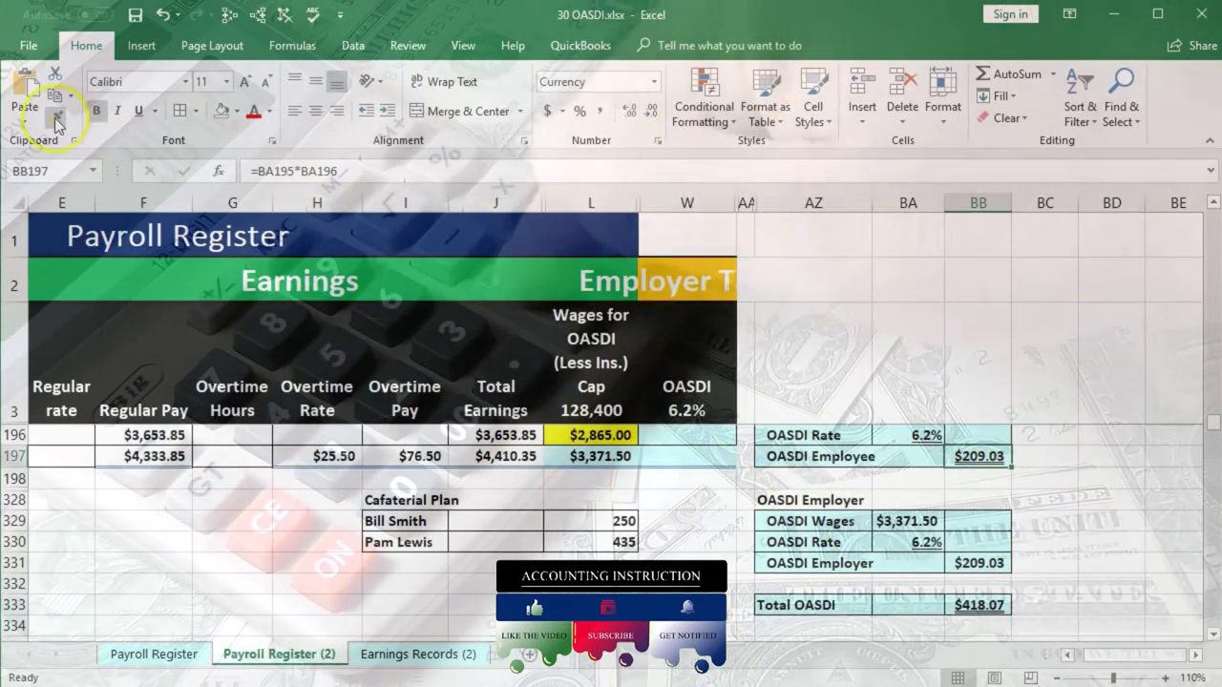
Copy BB197's underlined currency format onto the employer amount BB331 with Format Painter
{"action": "left_click", "coordinate": [55, 120]}
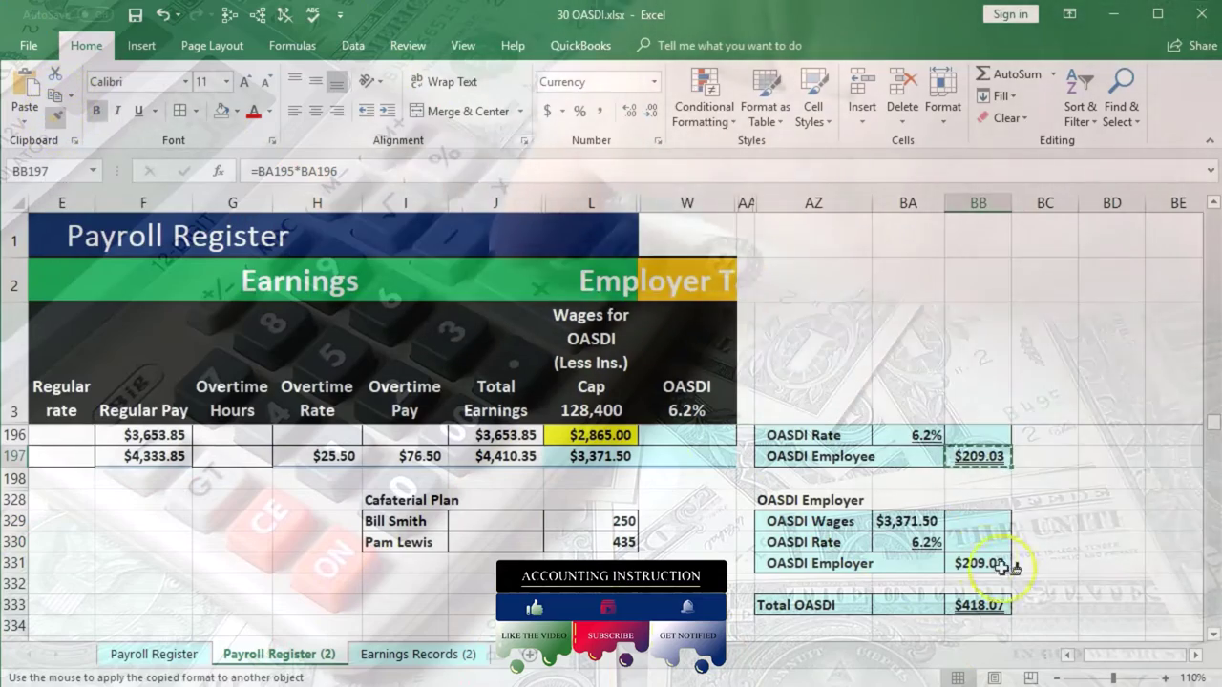
{"action": "left_click", "coordinate": [1074, 520]}
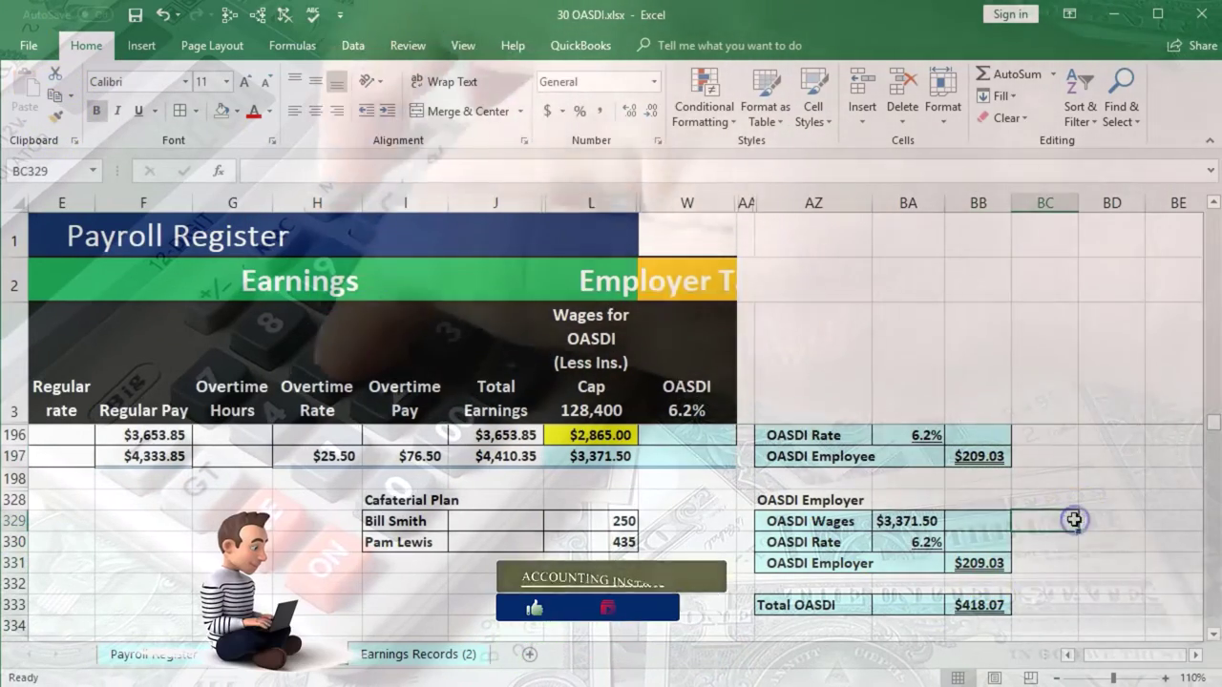
{"action": "scroll", "coordinate": [1064, 526], "scroll_direction": "up", "scroll_amount": 1}
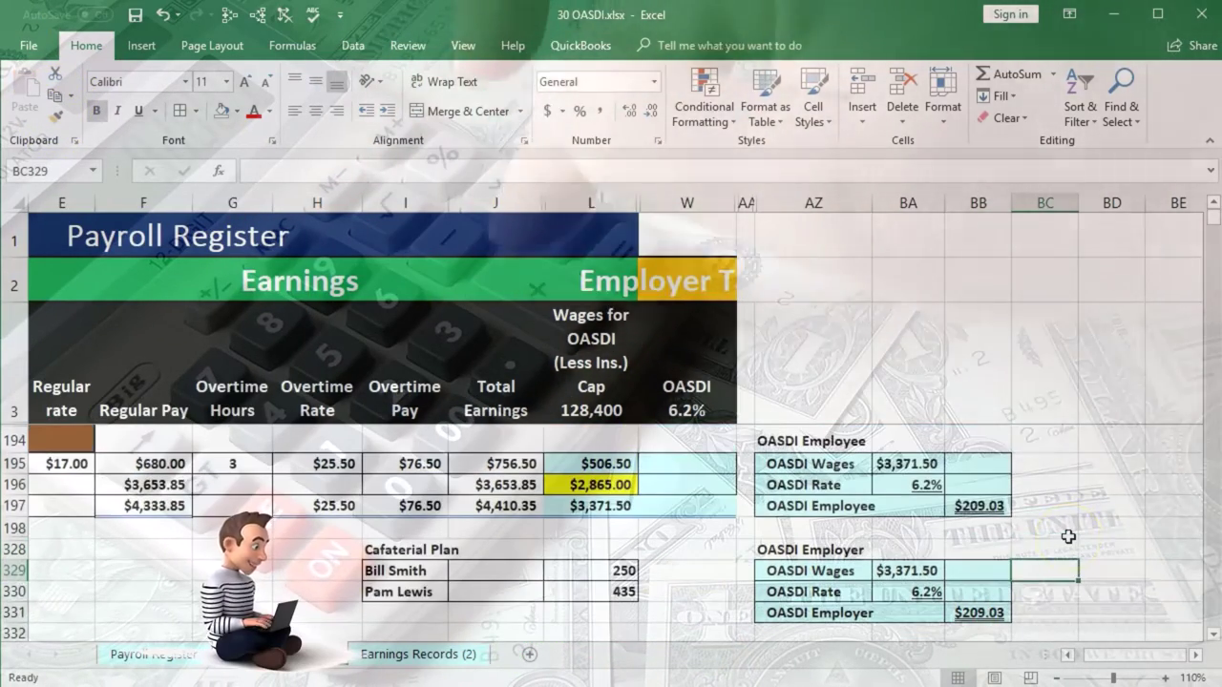
{"action": "left_click", "coordinate": [978, 509]}
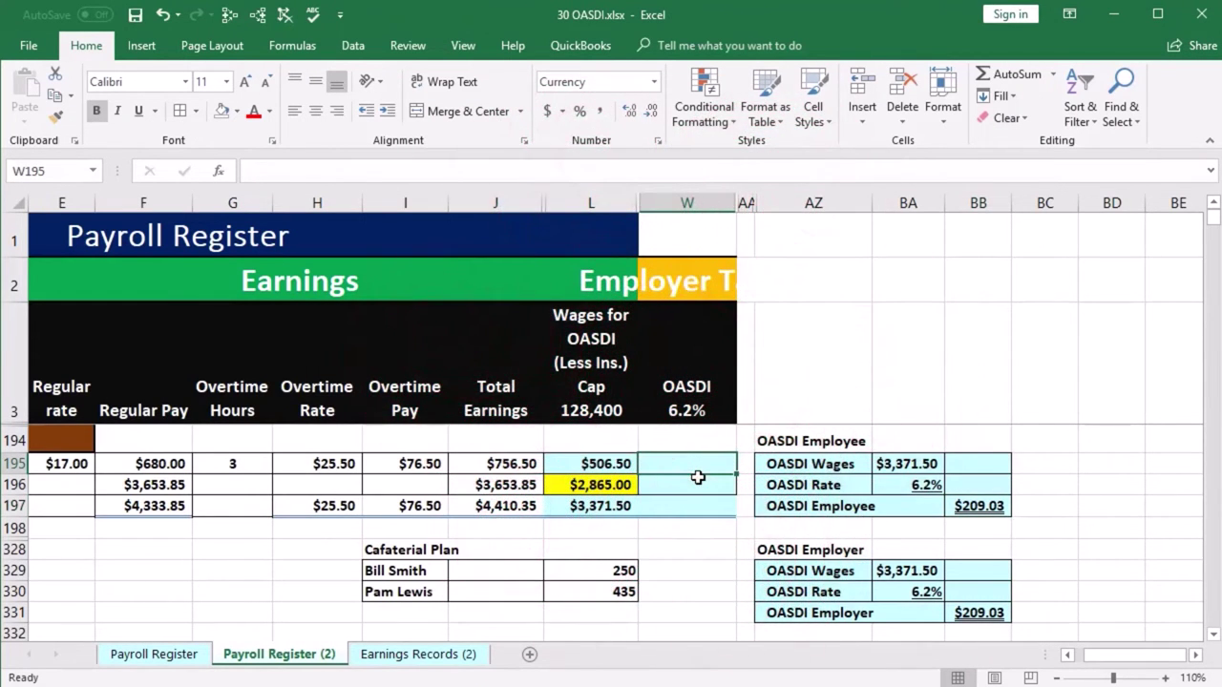
Compute each employee's 6.2% OASDI tax in W195 and W196: $31.40 and $177.63
{"action": "left_click", "coordinate": [603, 466]}
{"action": "type", "text": "*.062"}
{"action": "key", "text": "Return"}
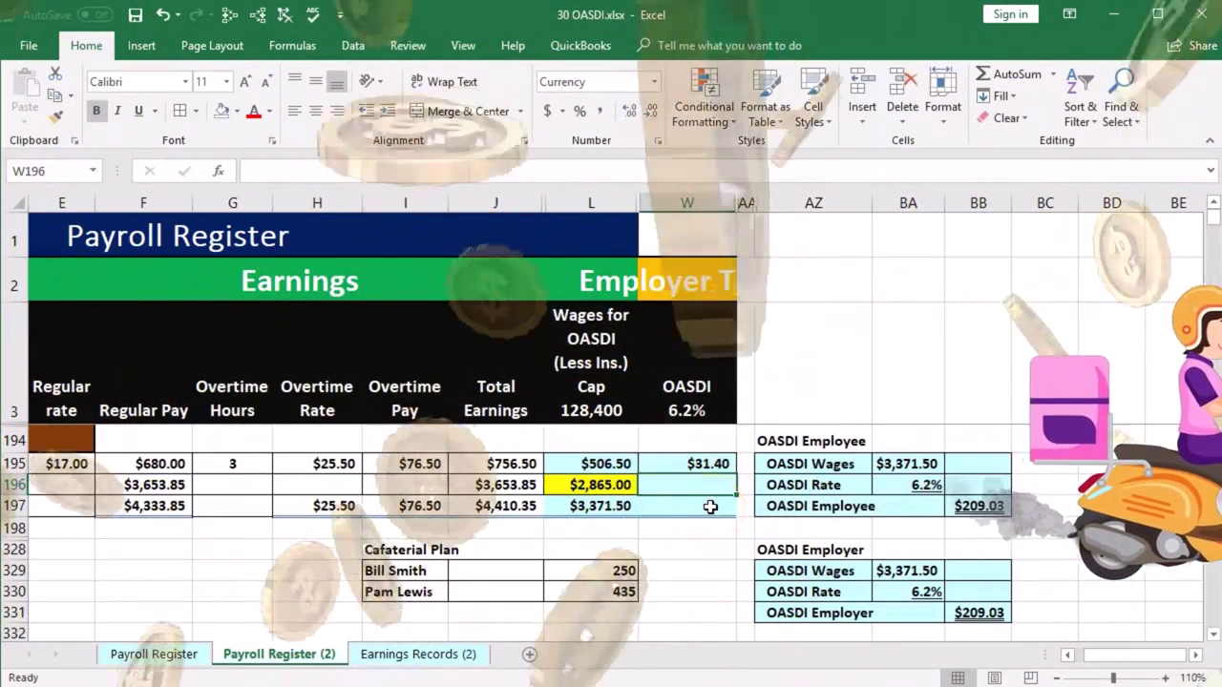
{"action": "type", "text": "="}
{"action": "key", "text": "Left"}
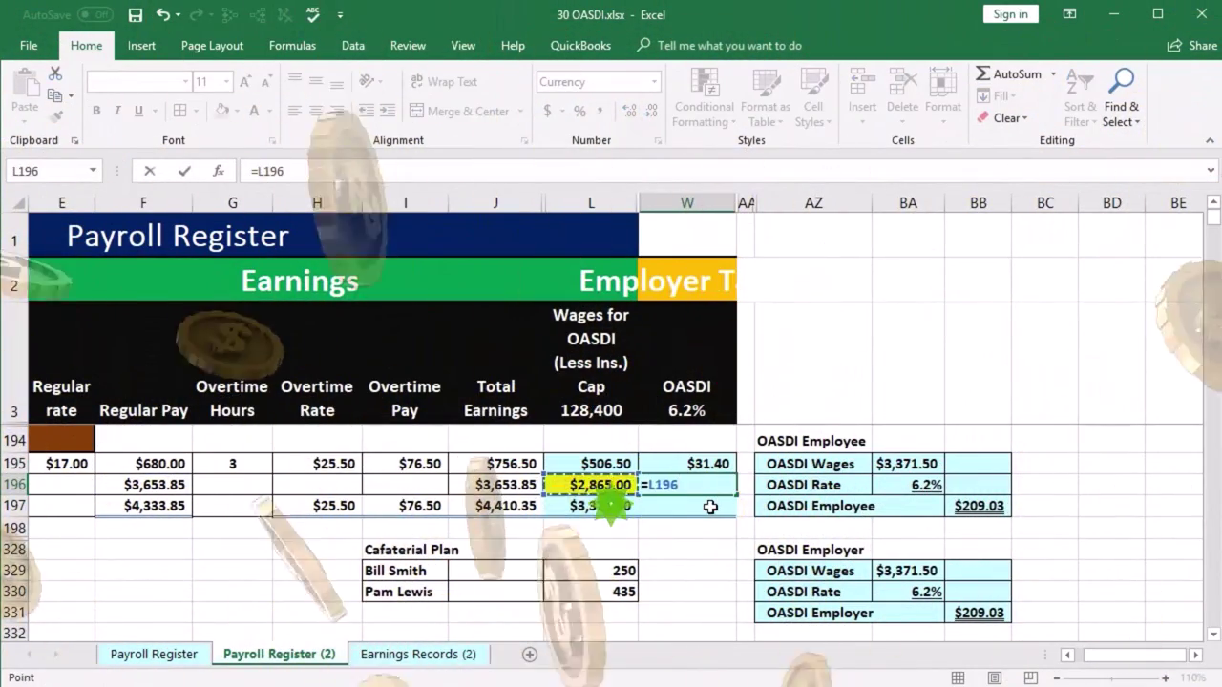
{"action": "type", "text": "*.062"}
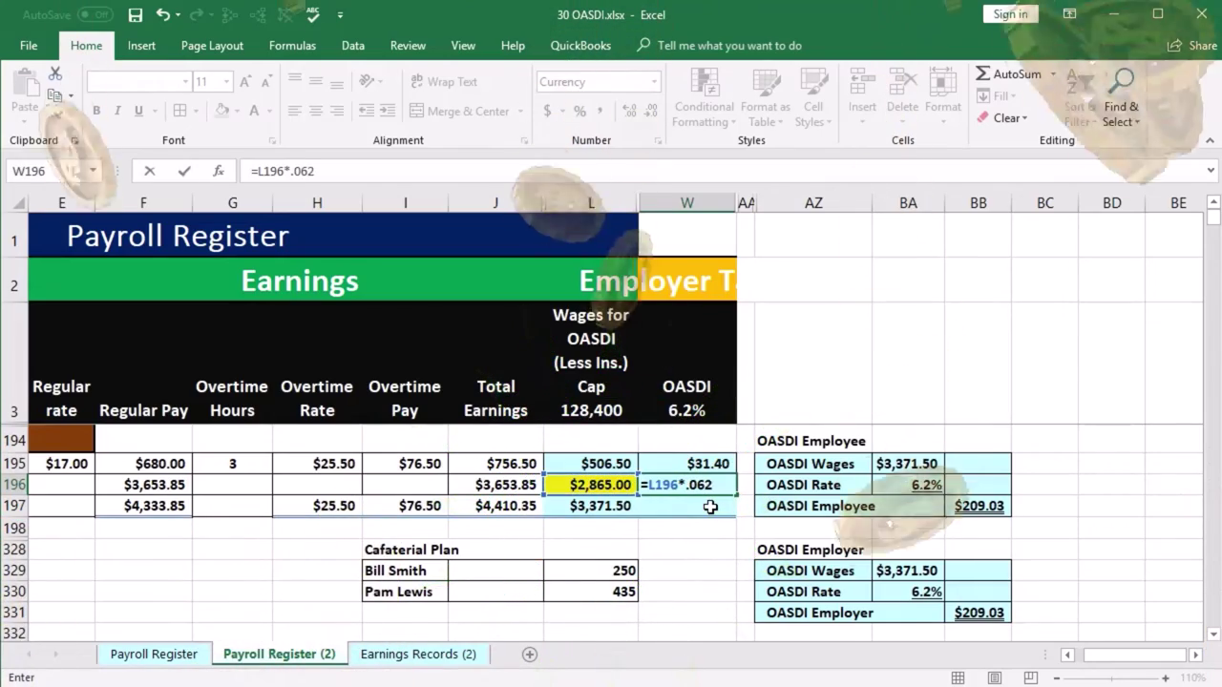
{"action": "key", "text": "Return"}
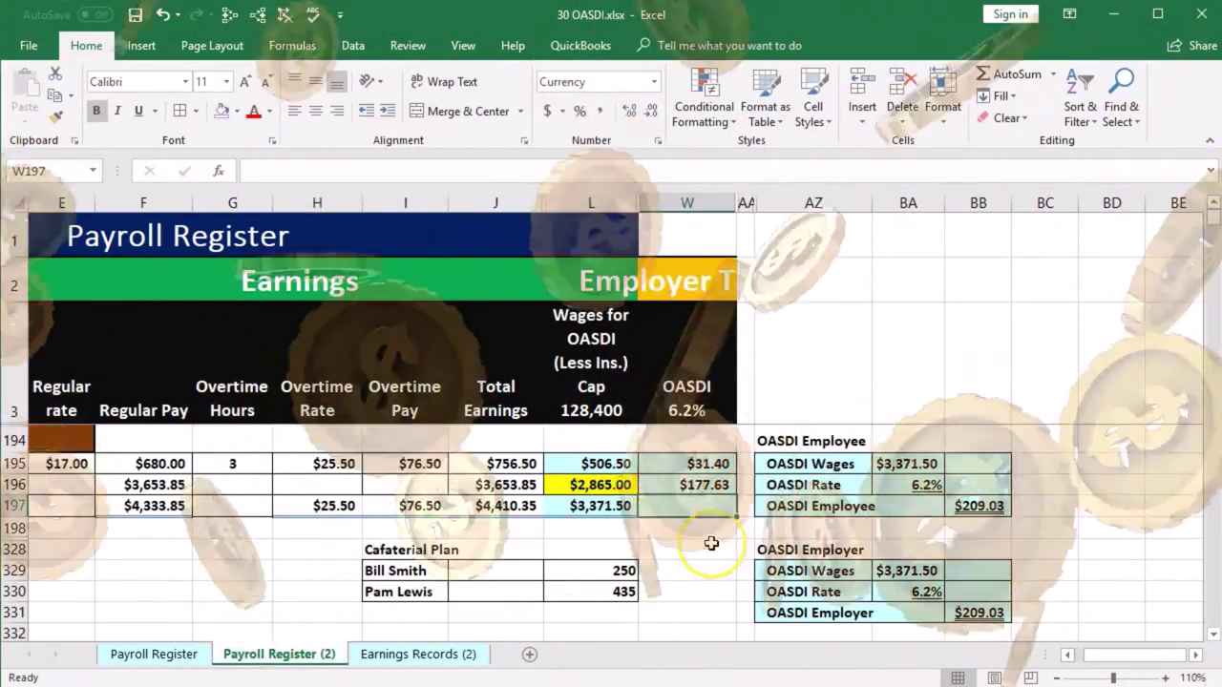
Sum W195:W196 to $209.03 in W197 and compare it with the BB197 check amount
{"action": "type", "text": "=sum"}
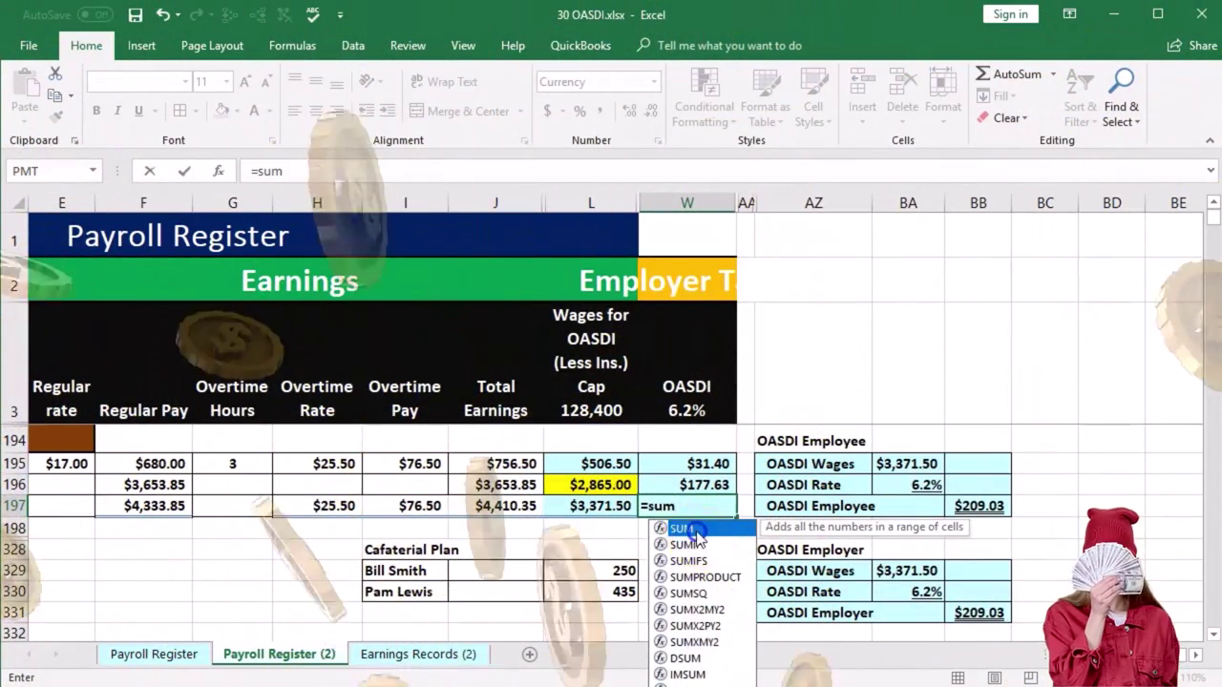
{"action": "key", "text": "Tab"}
{"action": "left_click_drag", "start_coordinate": [704, 465], "coordinate": [700, 482]}
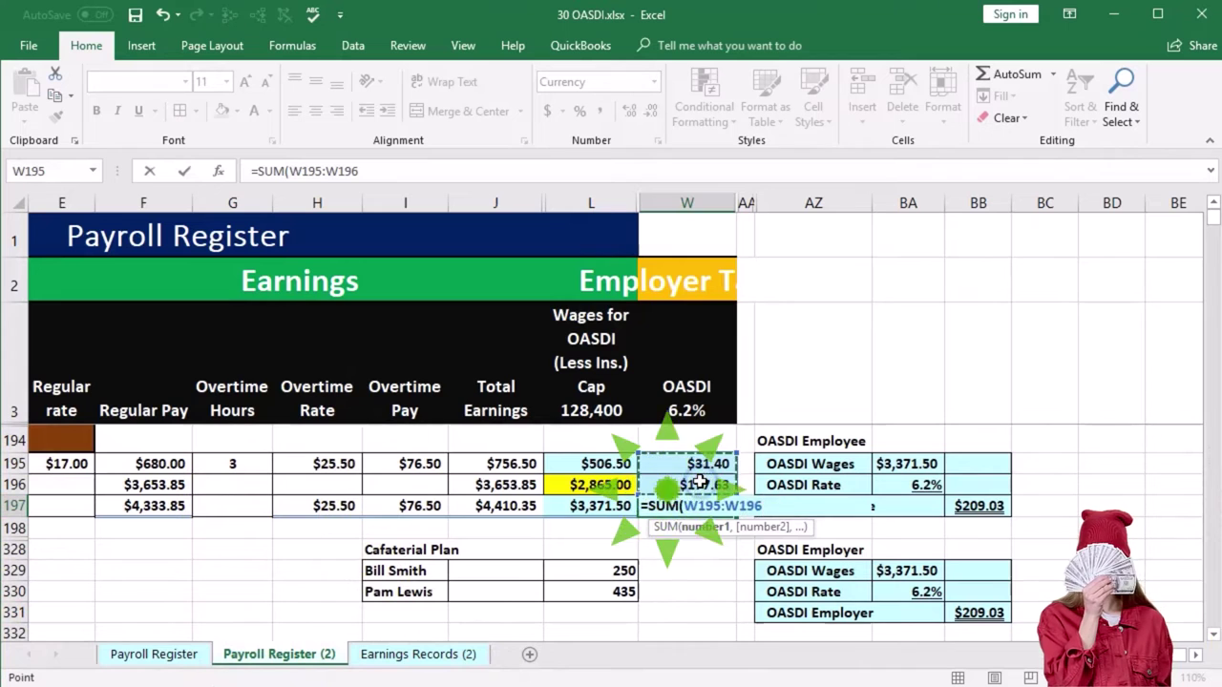
{"action": "key", "text": "Return"}
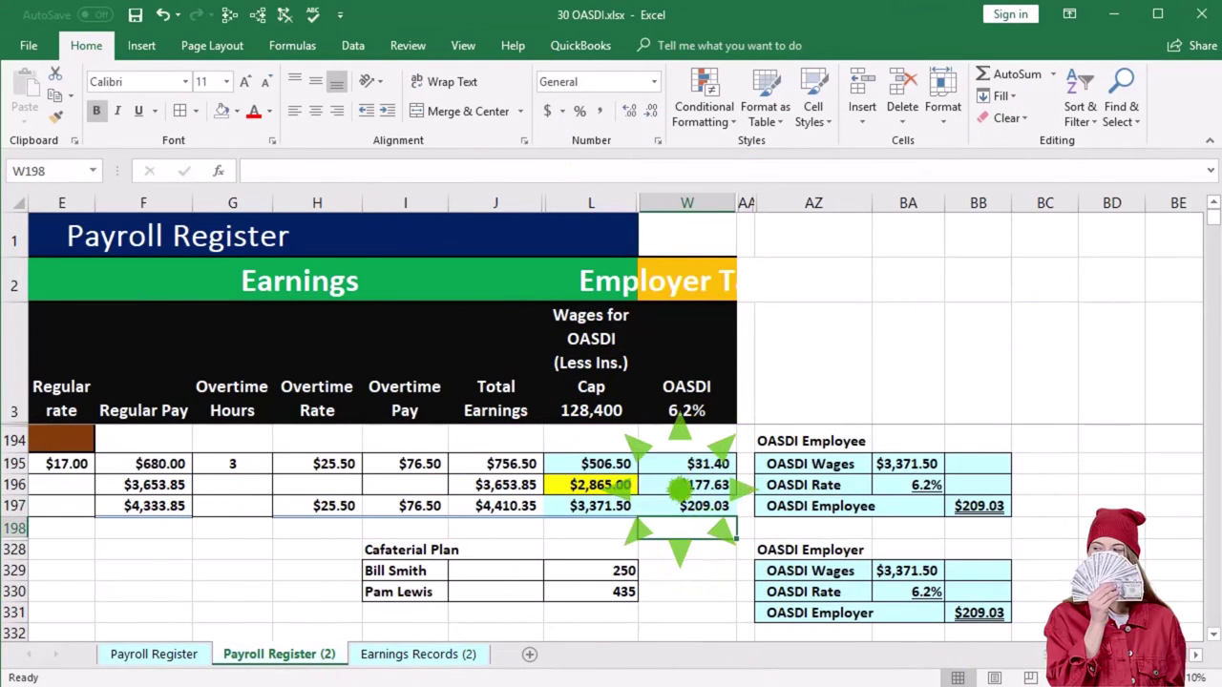
{"action": "left_click", "coordinate": [996, 507]}
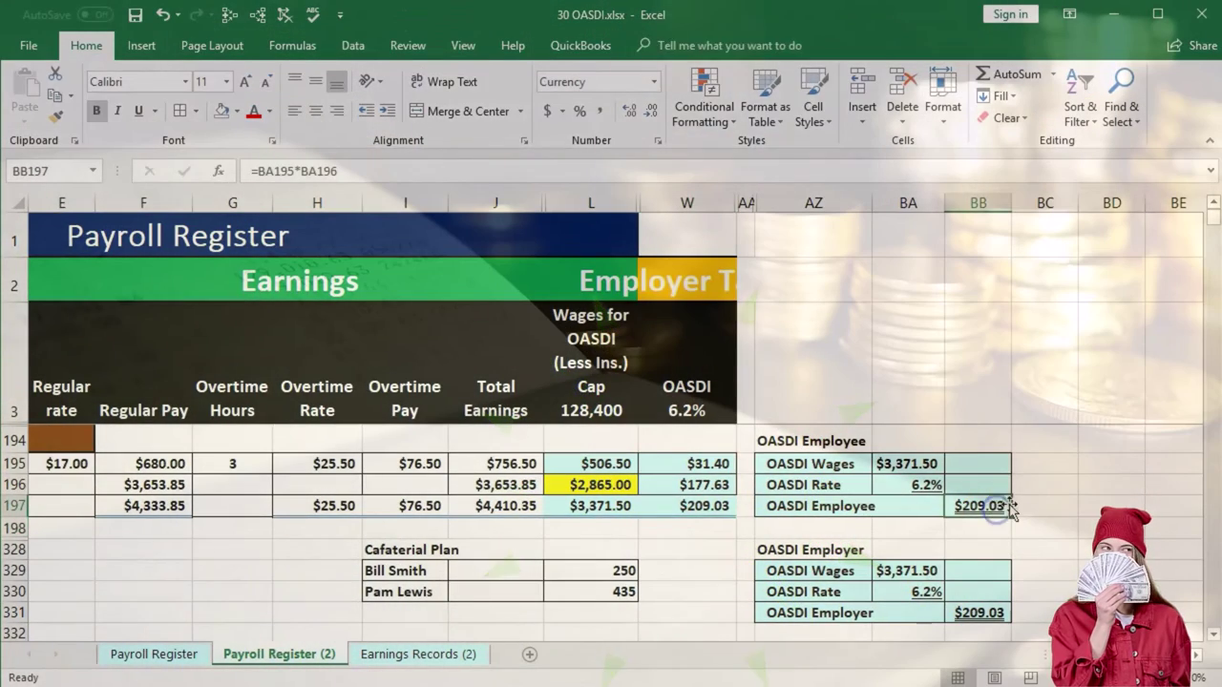